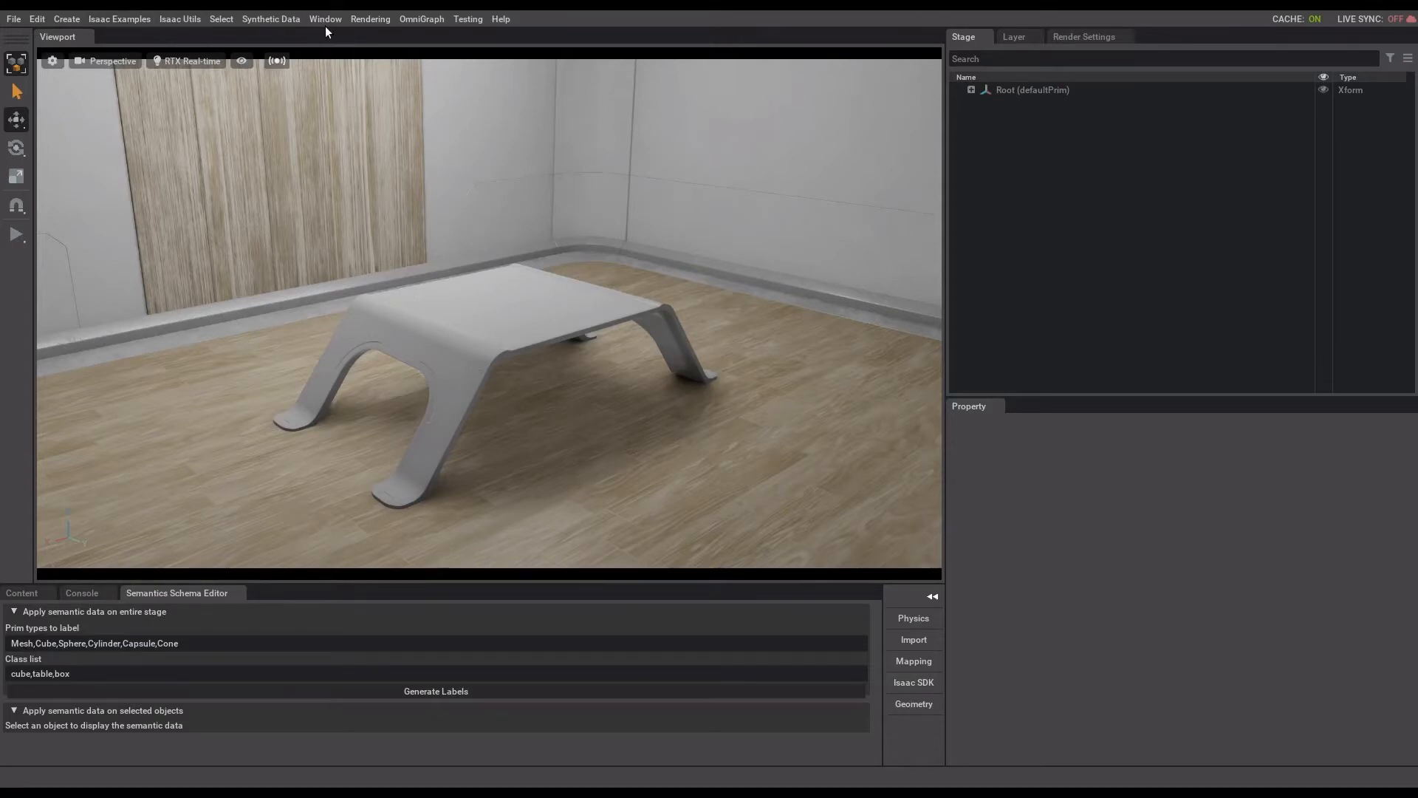
Create a Color domain randomization component in the stage
left_click(251, 19)
mouse_move(310, 39)
mouse_move(422, 42)
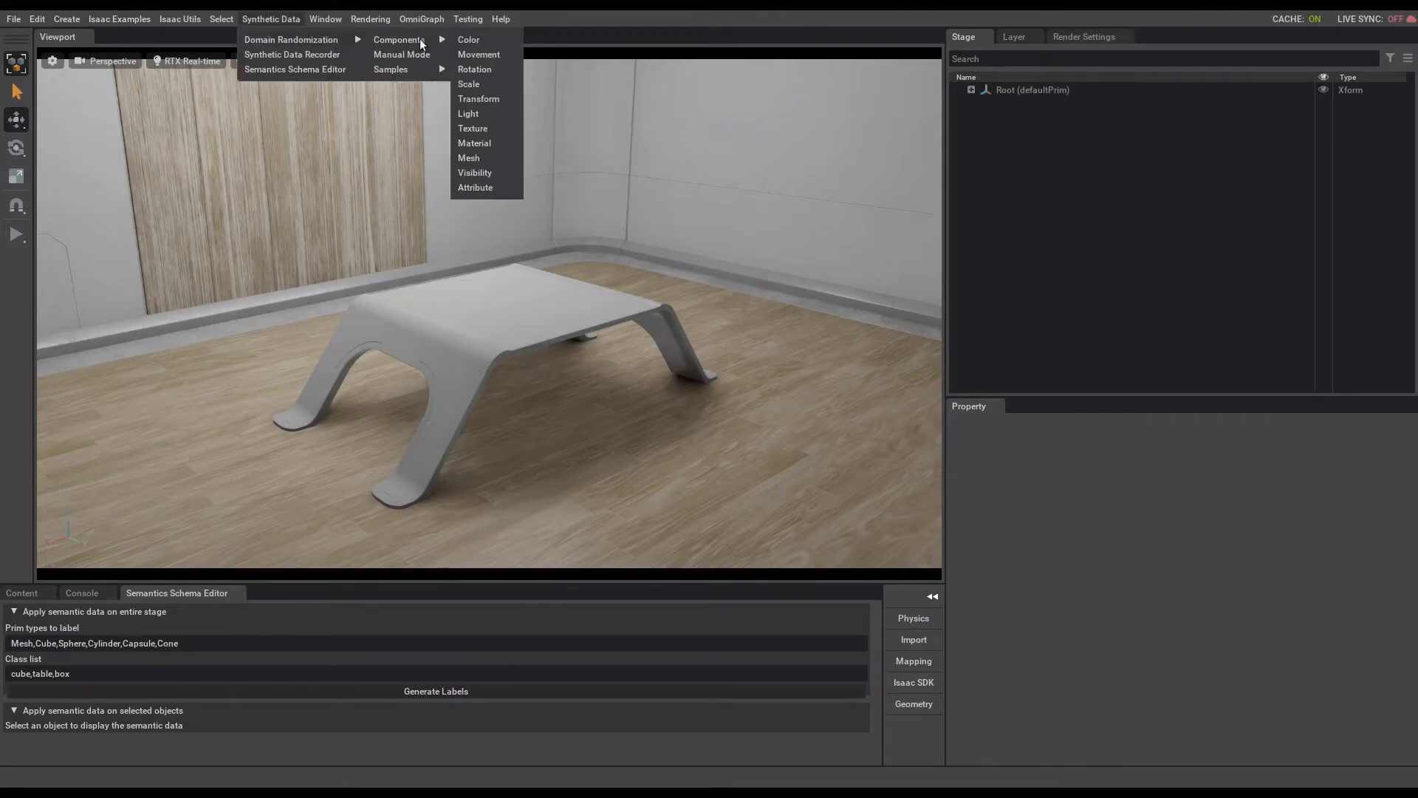
left_click(469, 40)
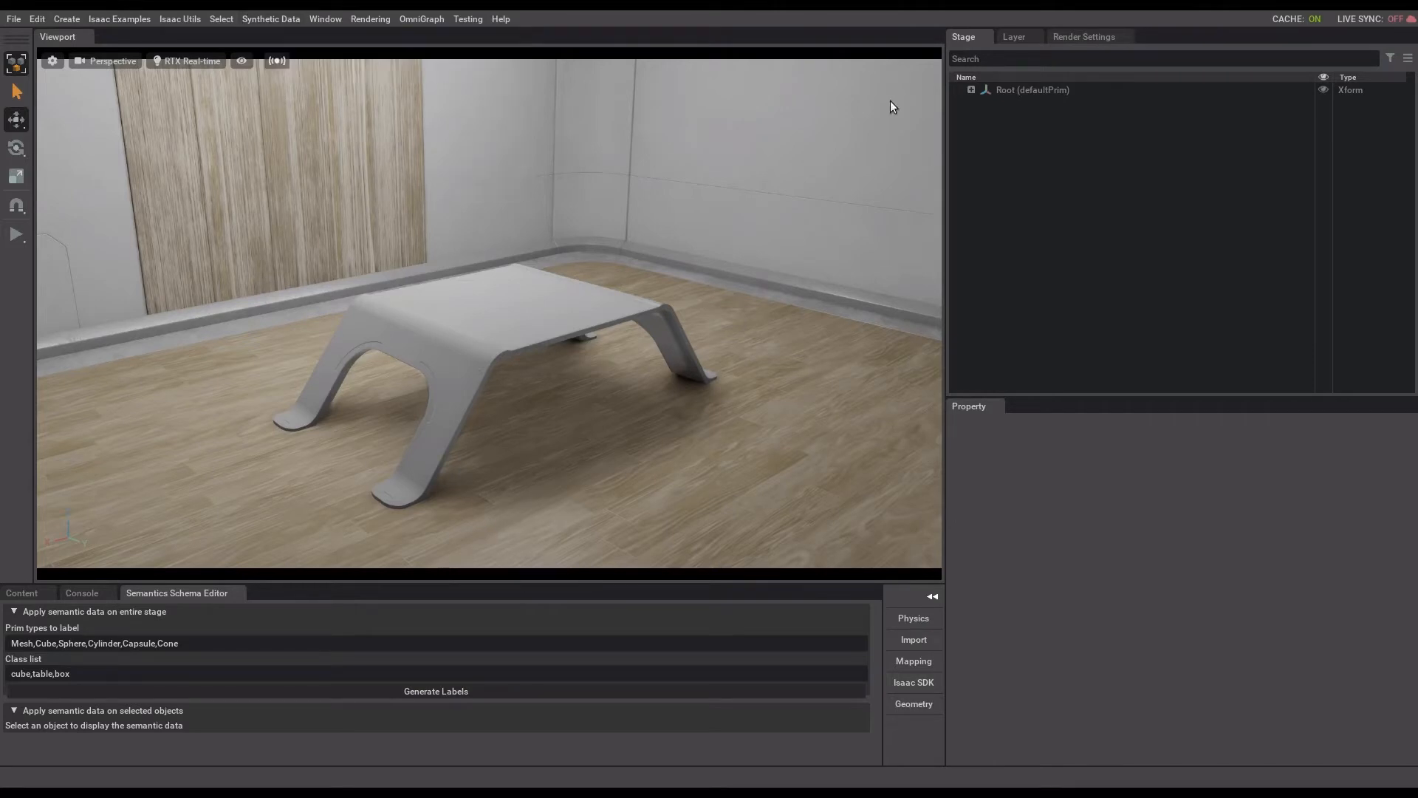
Add Towel_Room01_floor_bottom_218 as the color component's primPaths target and start playing the simulation
left_click(971, 90)
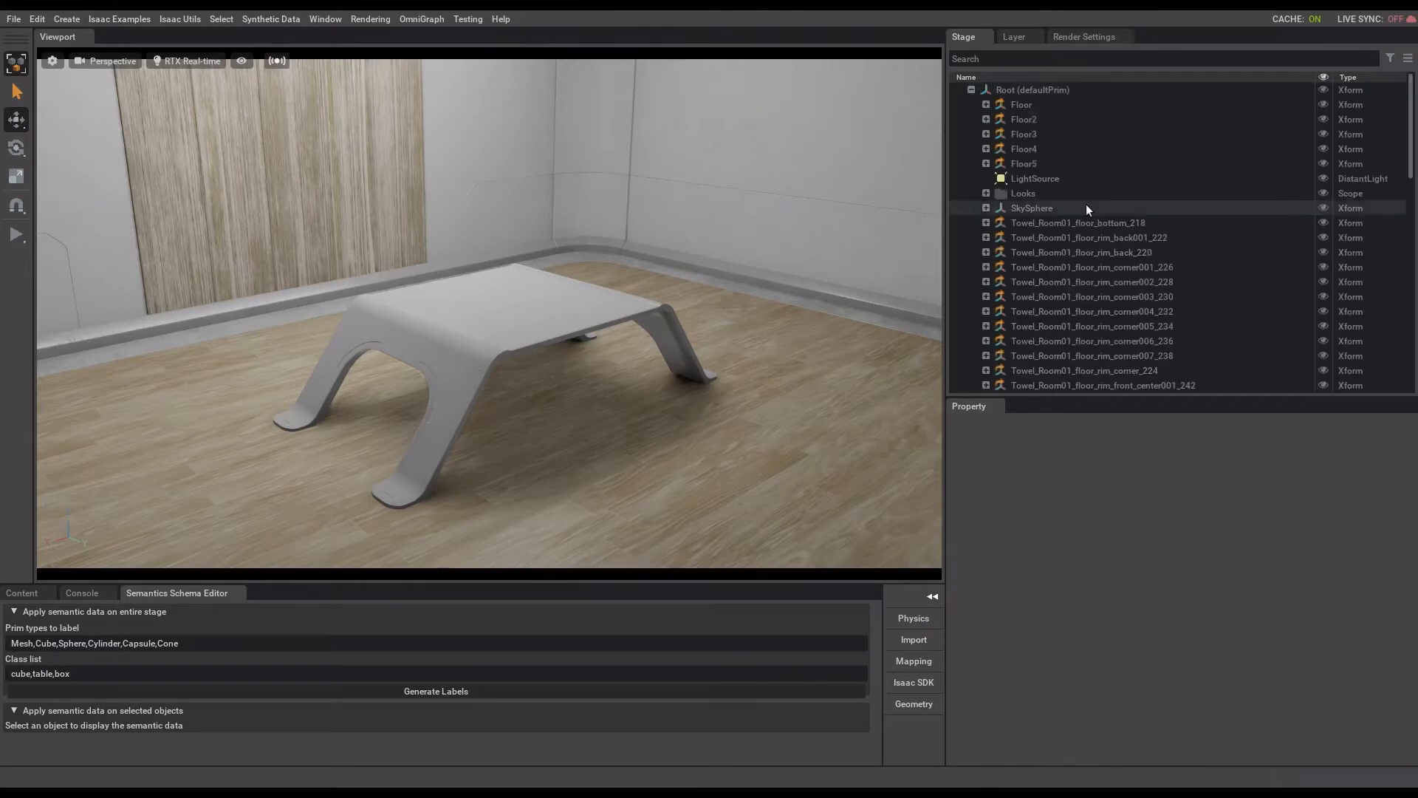
scroll(1092, 210, "down", 10)
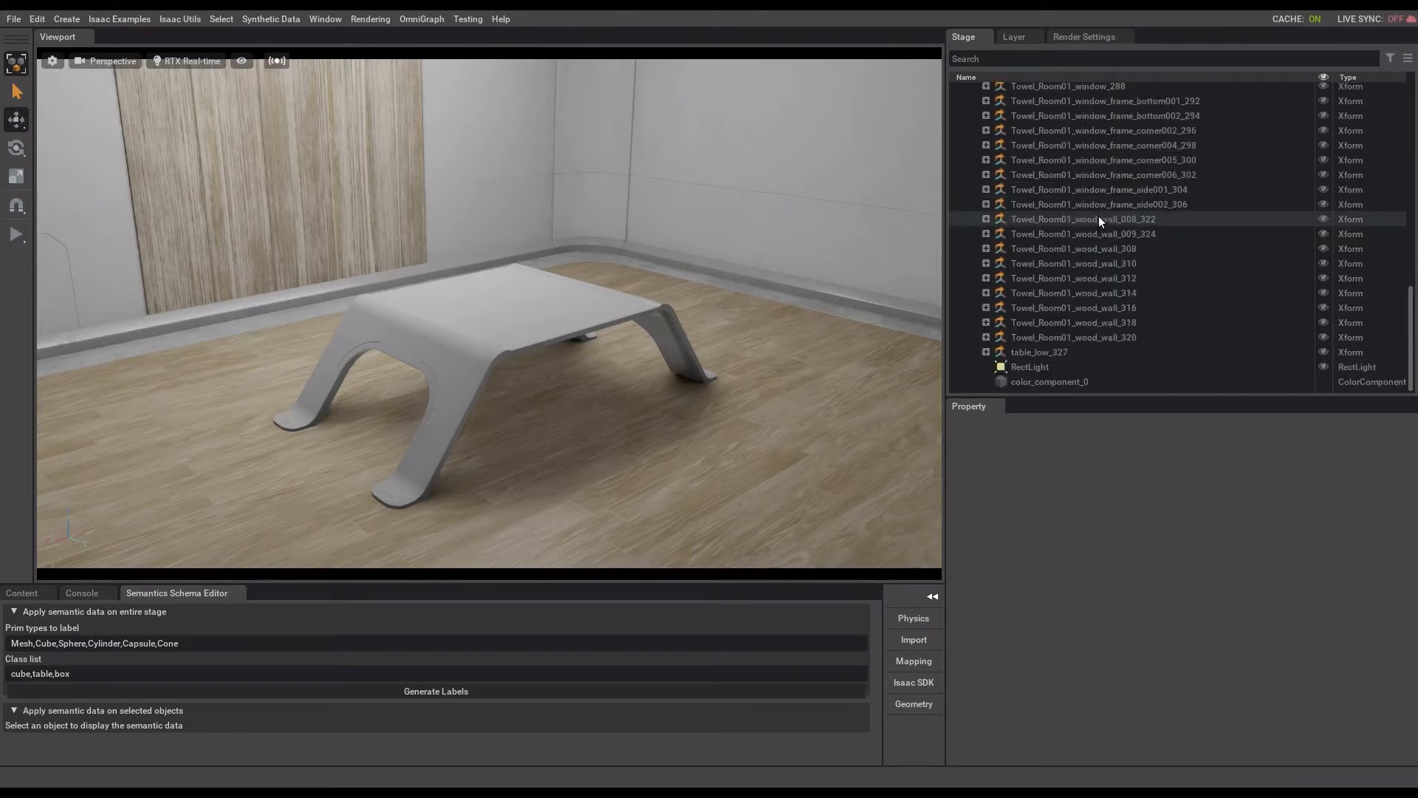
left_click(1040, 378)
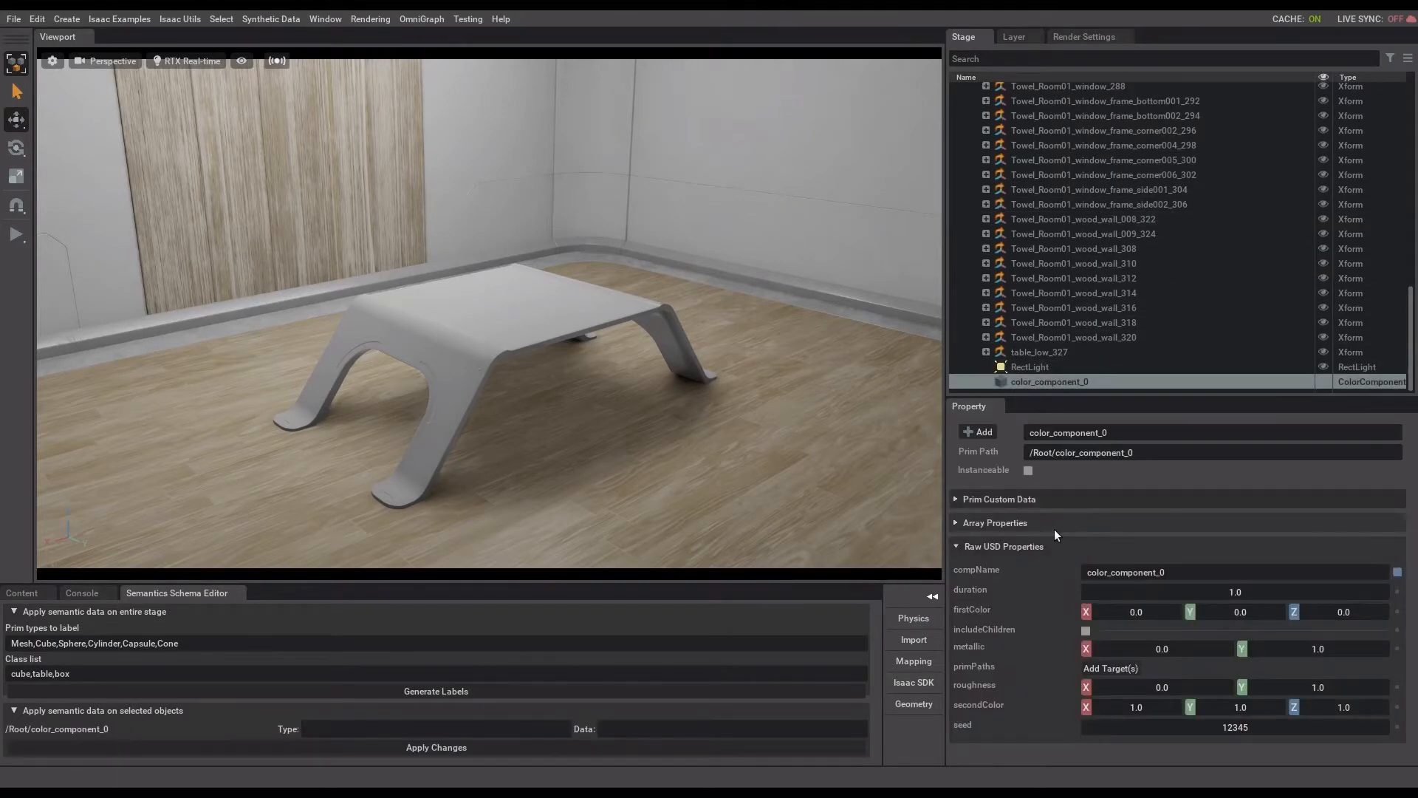
left_click(1096, 668)
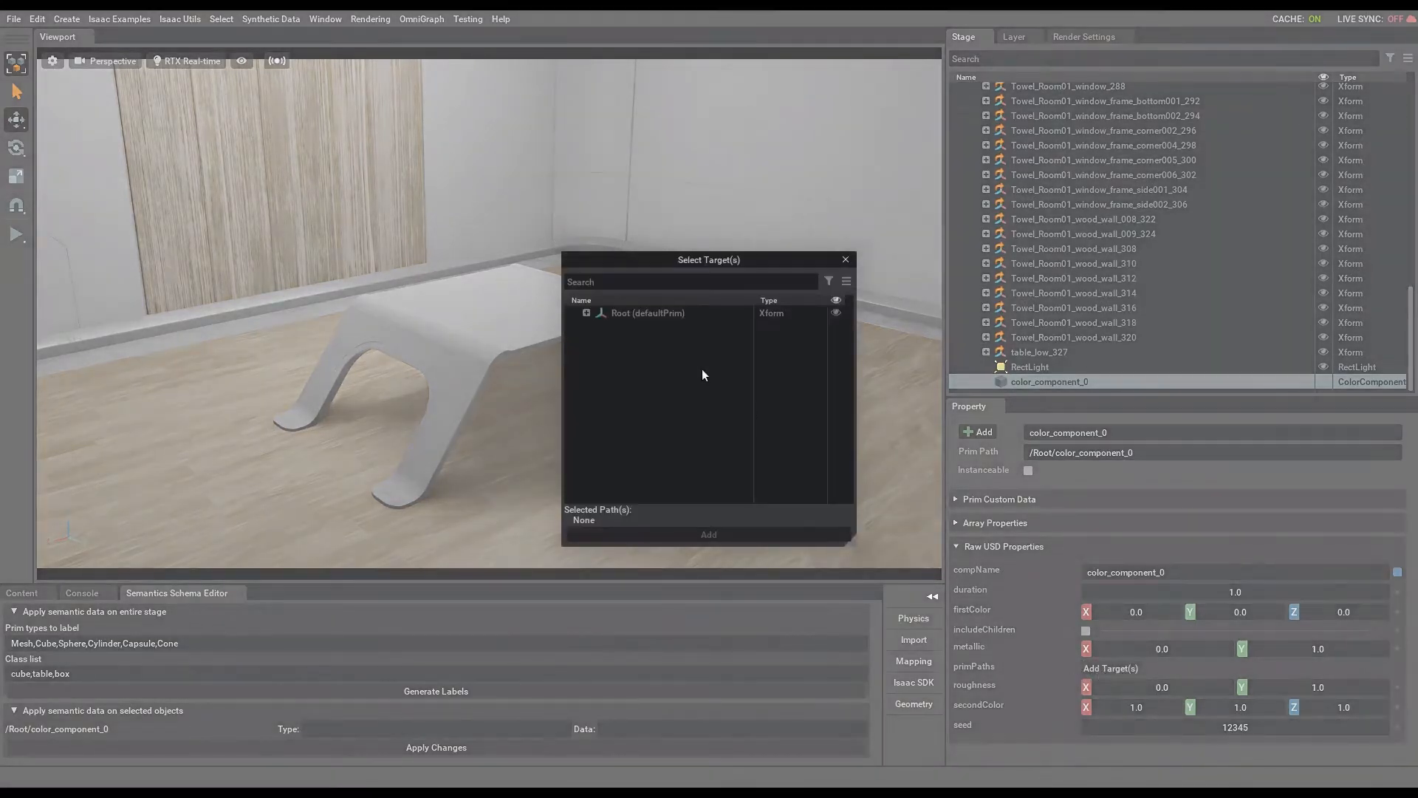
left_click(588, 313)
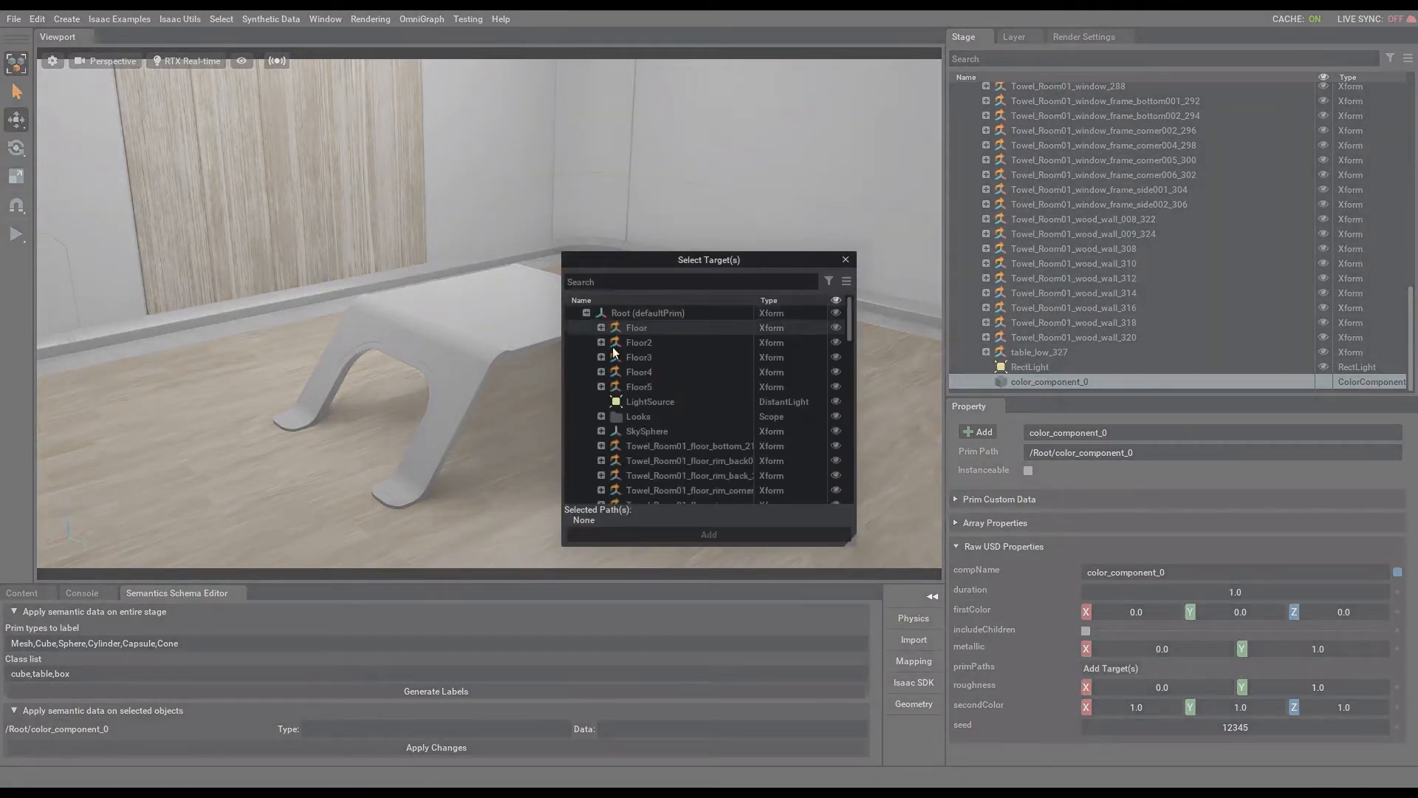
left_click(689, 446)
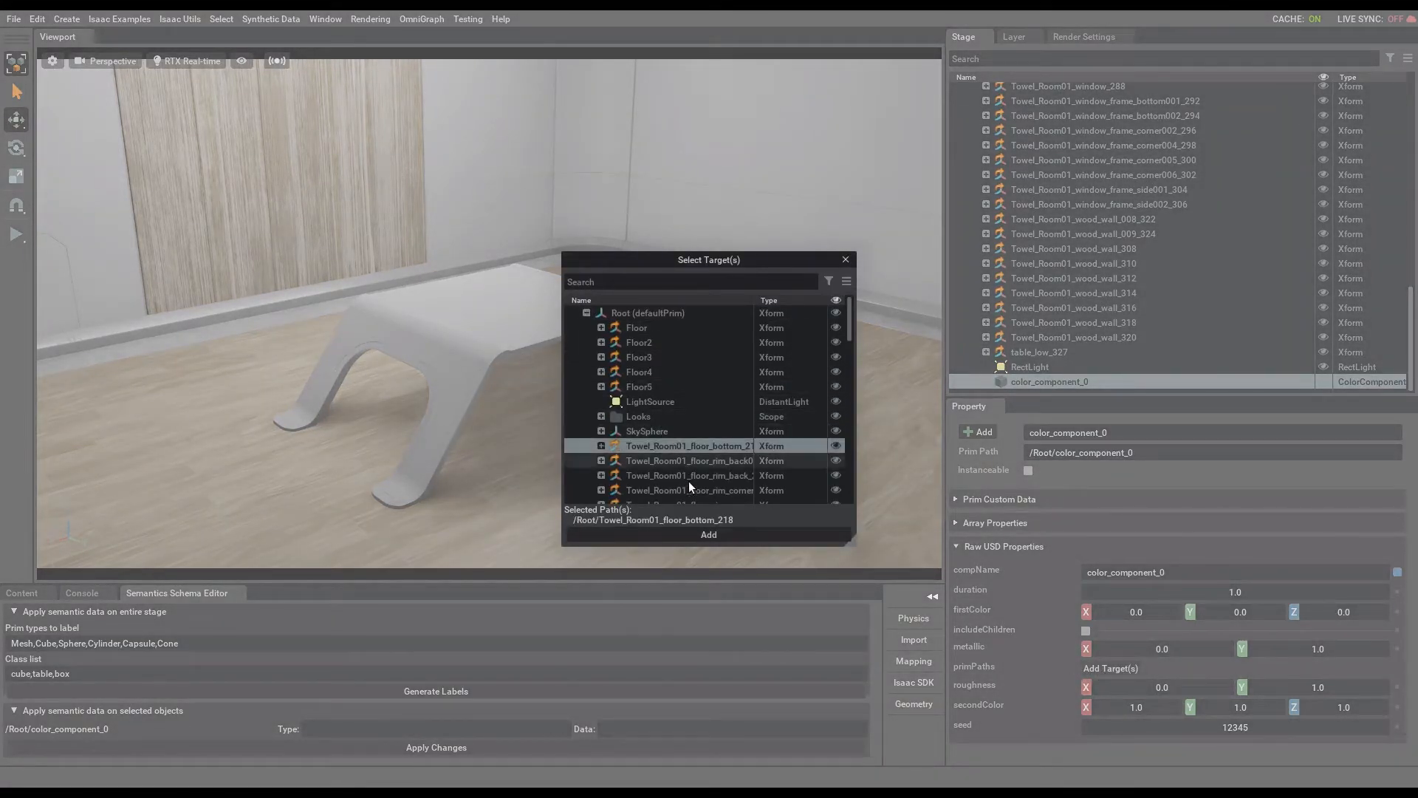
left_click(680, 533)
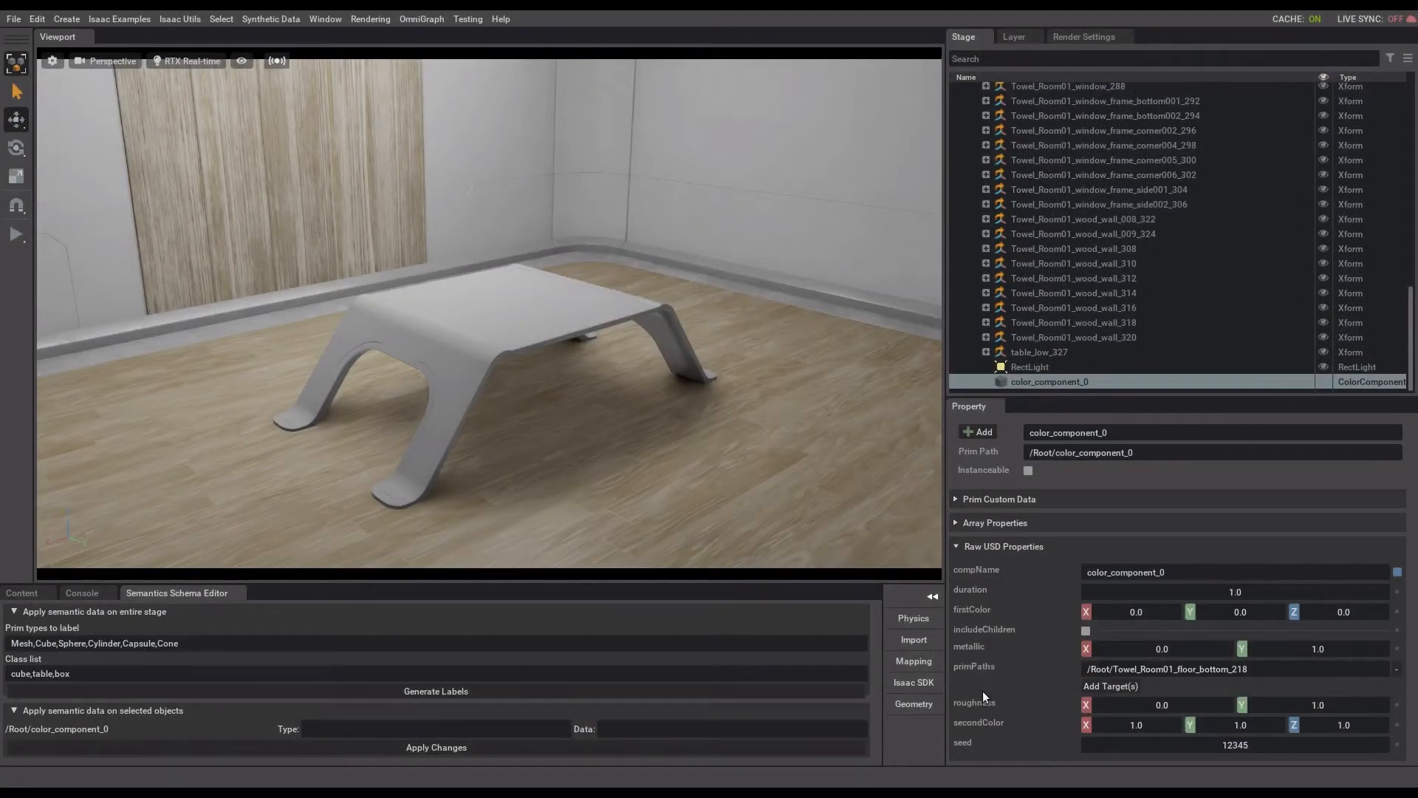
left_click(17, 235)
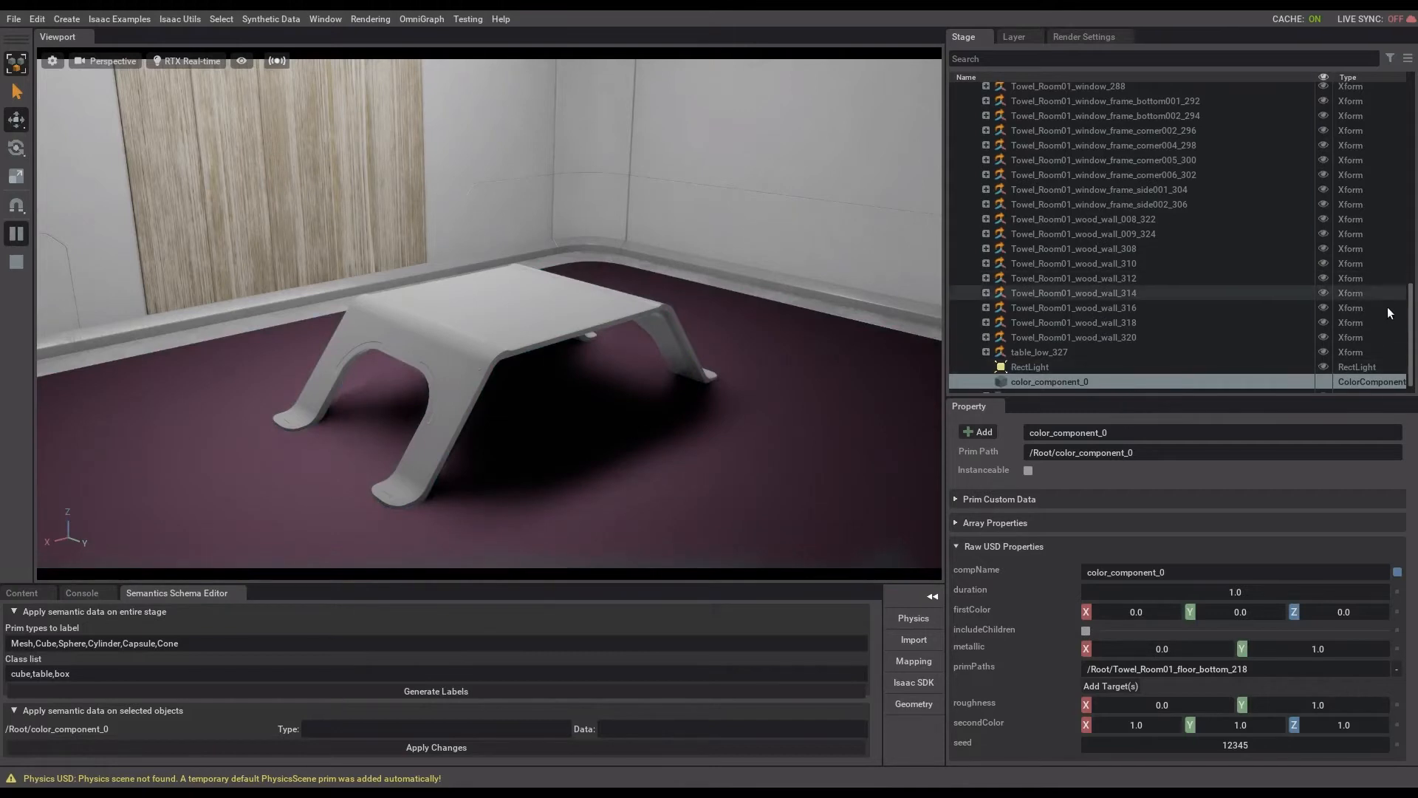
Create a Transform domain randomization component under the Root prim
left_click_drag(1411, 303, 1411, 96)
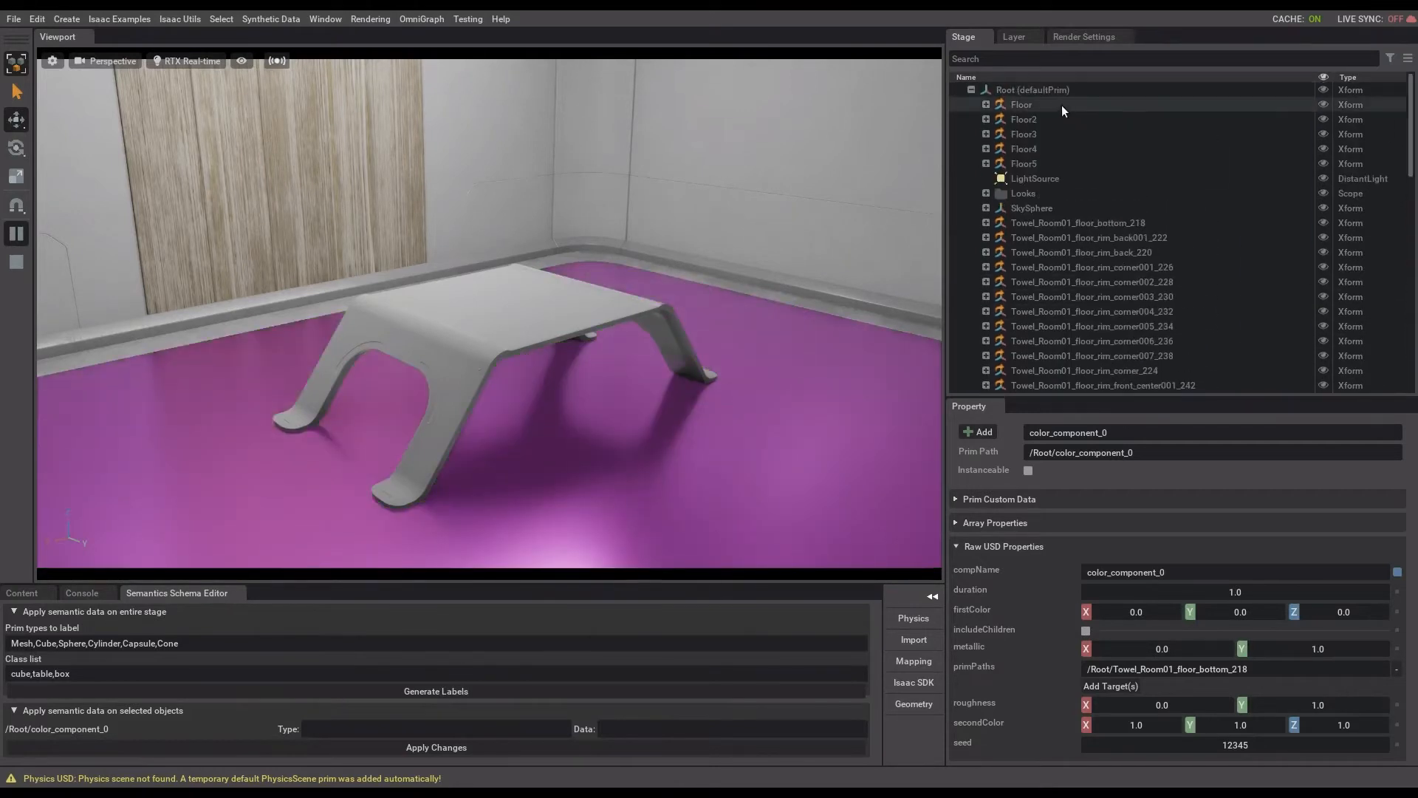
left_click(1034, 90)
left_click(271, 19)
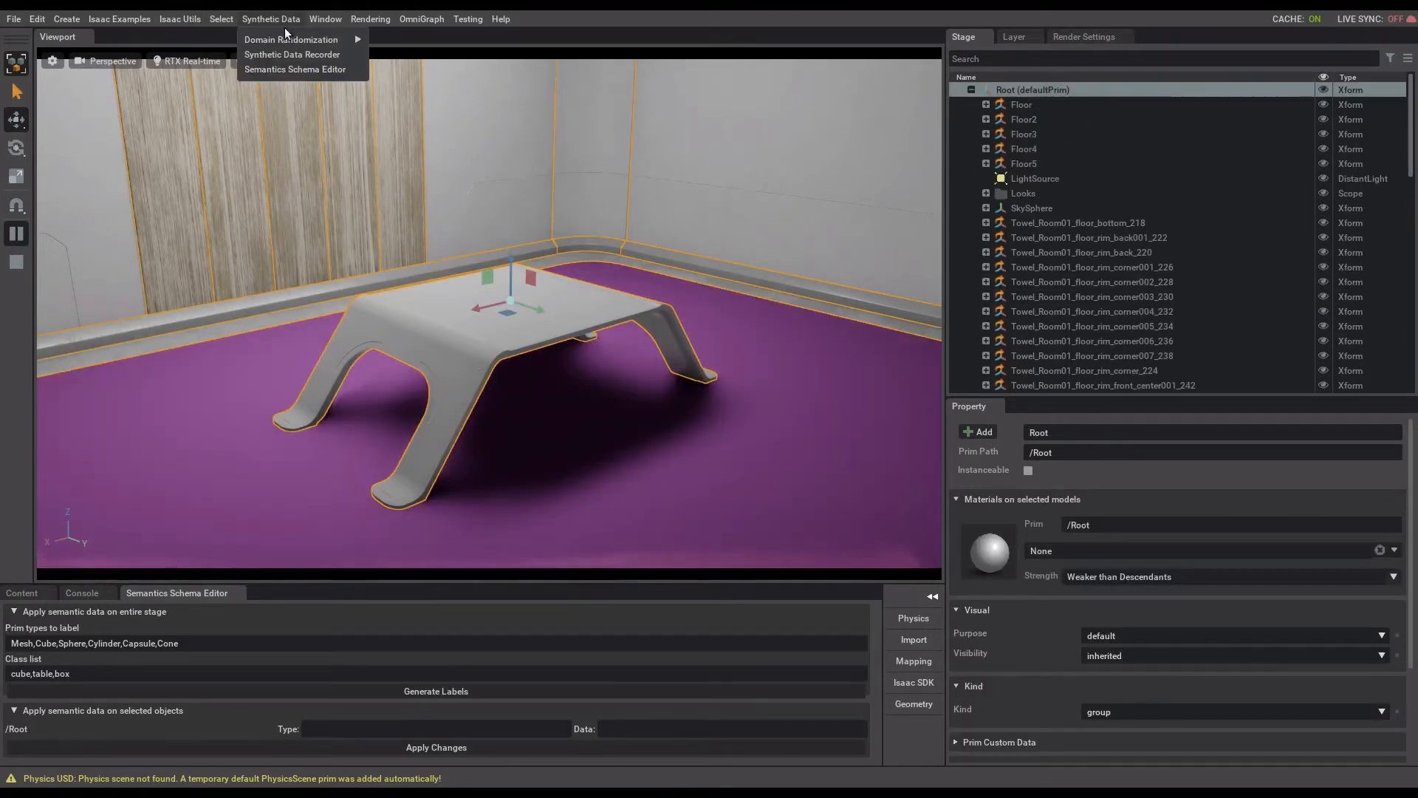
mouse_move(295, 39)
mouse_move(399, 39)
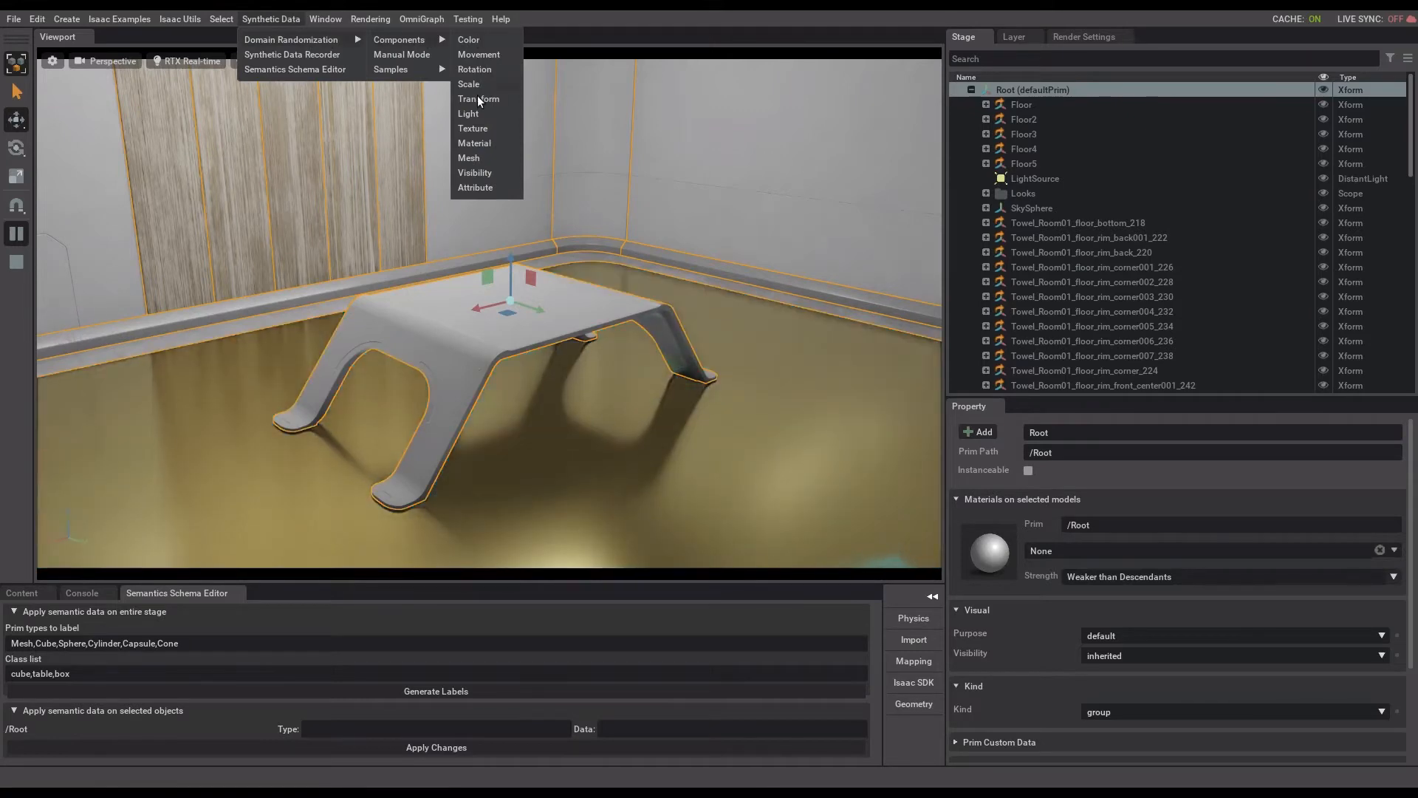
left_click(477, 99)
Add table_low_327 as the primPaths target of transform_component_0
scroll(1202, 317, "down", 5)
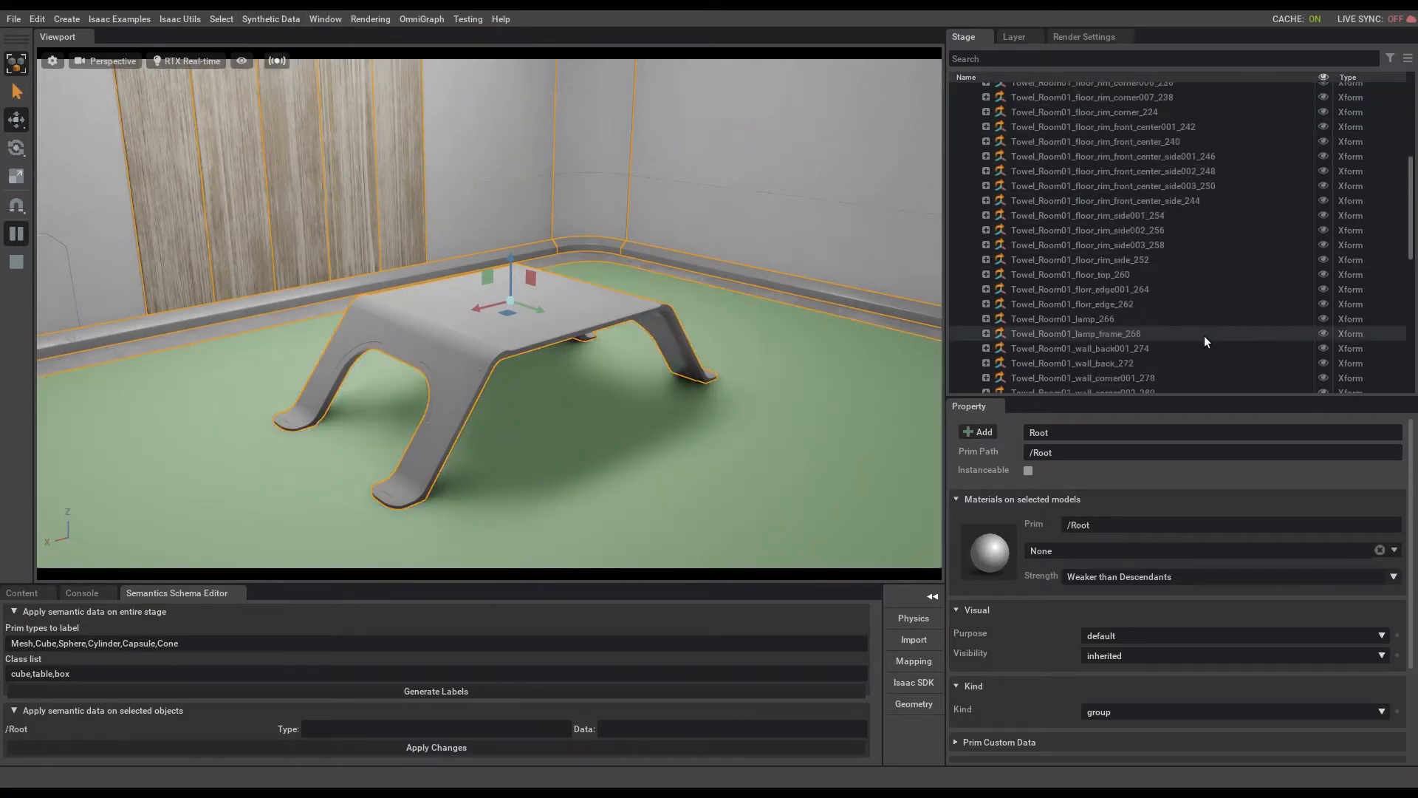
scroll(1204, 335, "down", 10)
left_click(1039, 365)
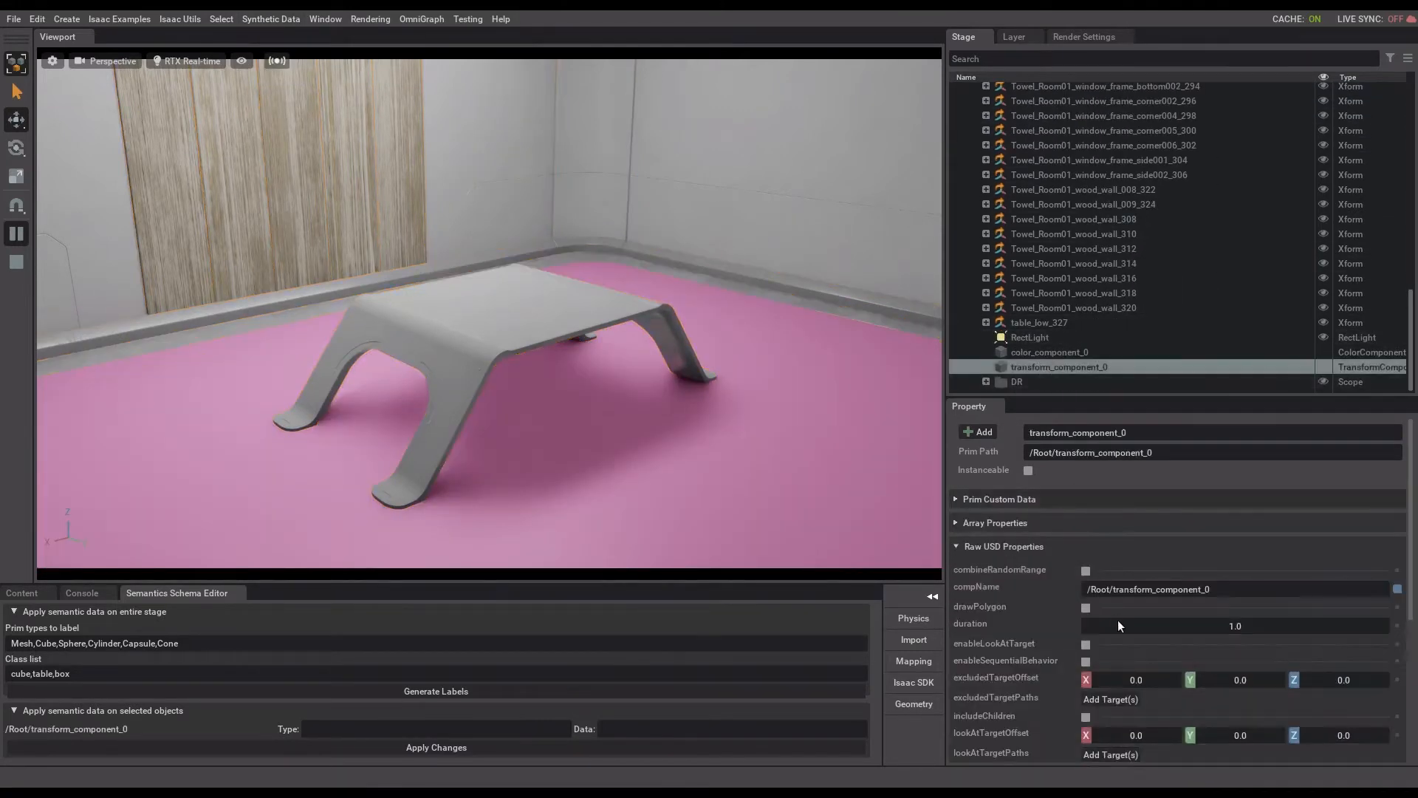
scroll(1102, 676, "down", 5)
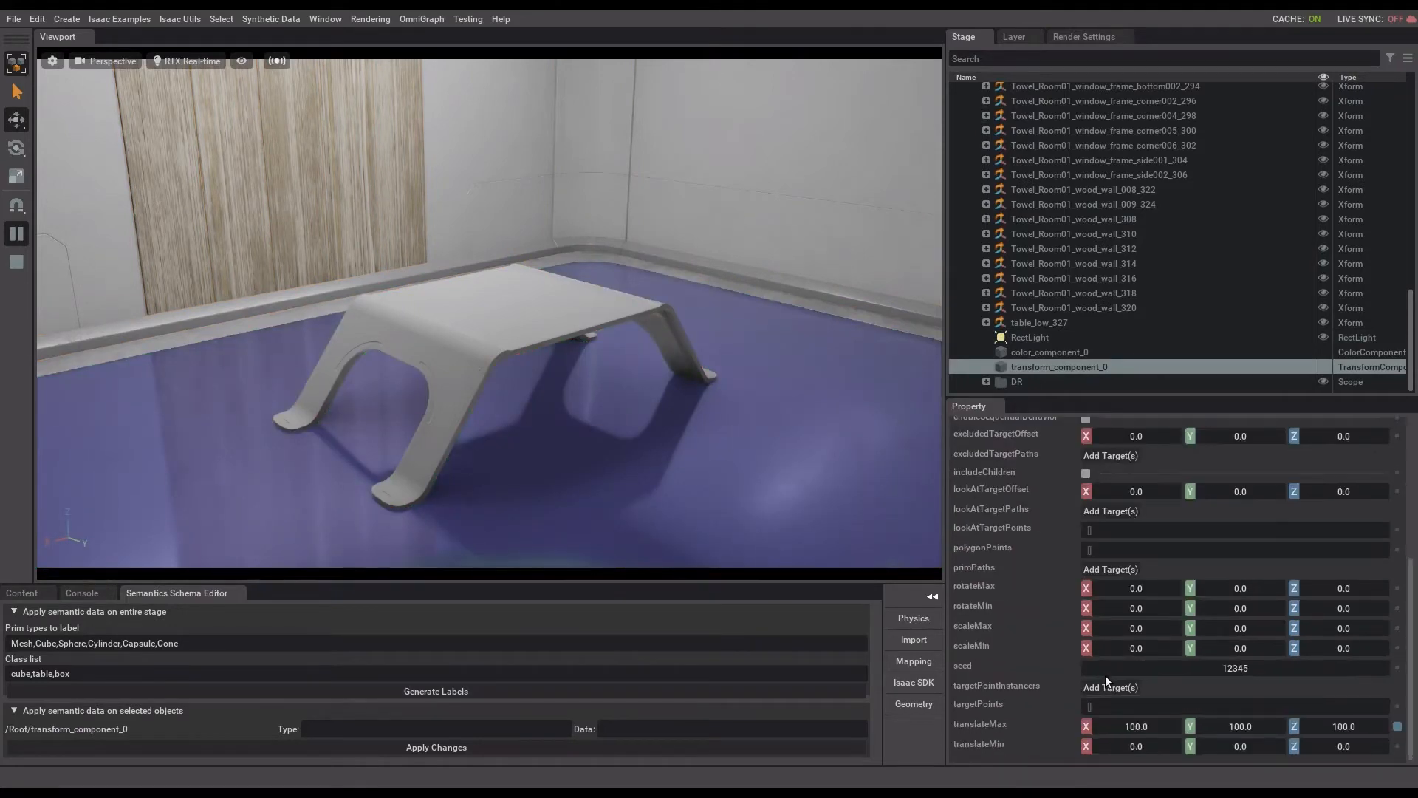
left_click(1093, 570)
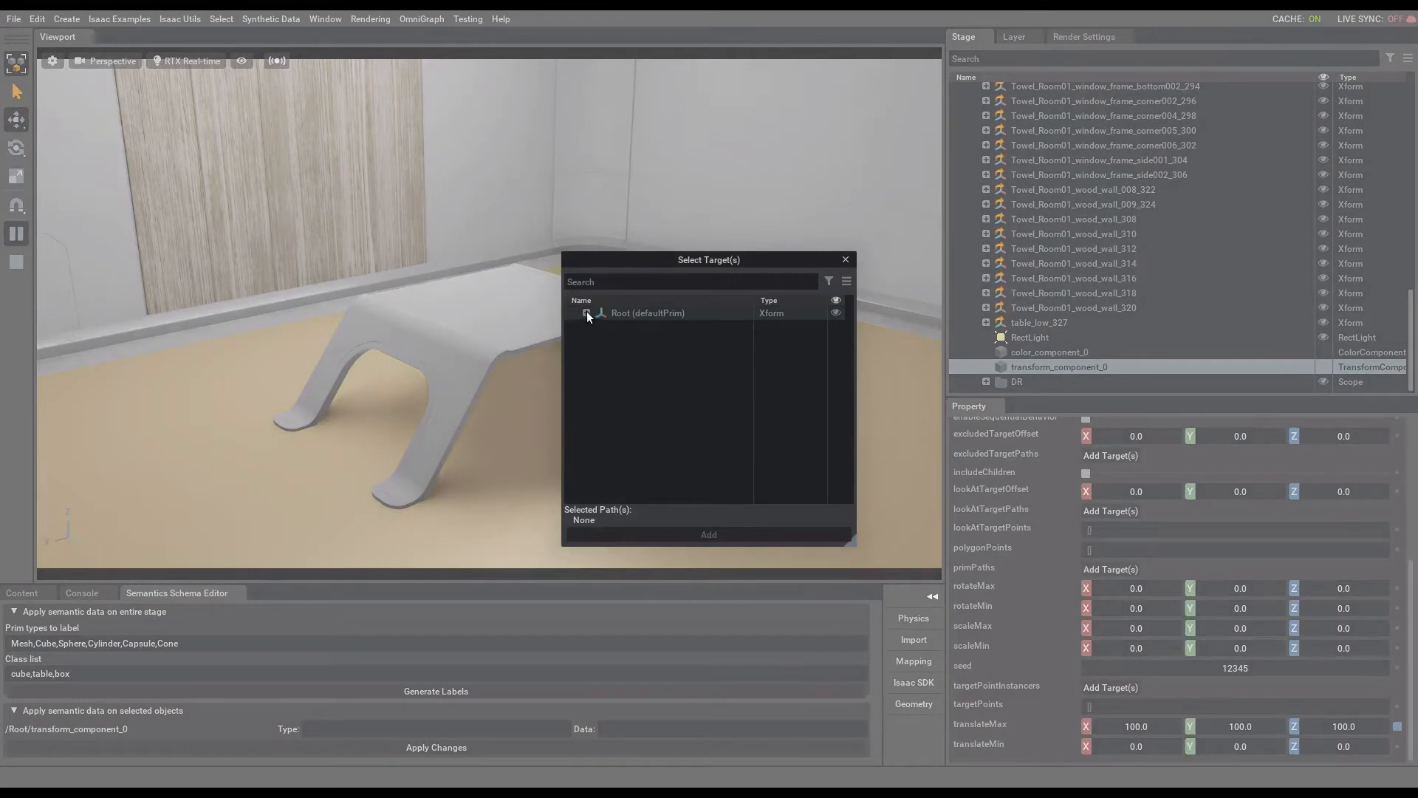
left_click(587, 313)
scroll(657, 413, "down", 4)
scroll(659, 416, "down", 5)
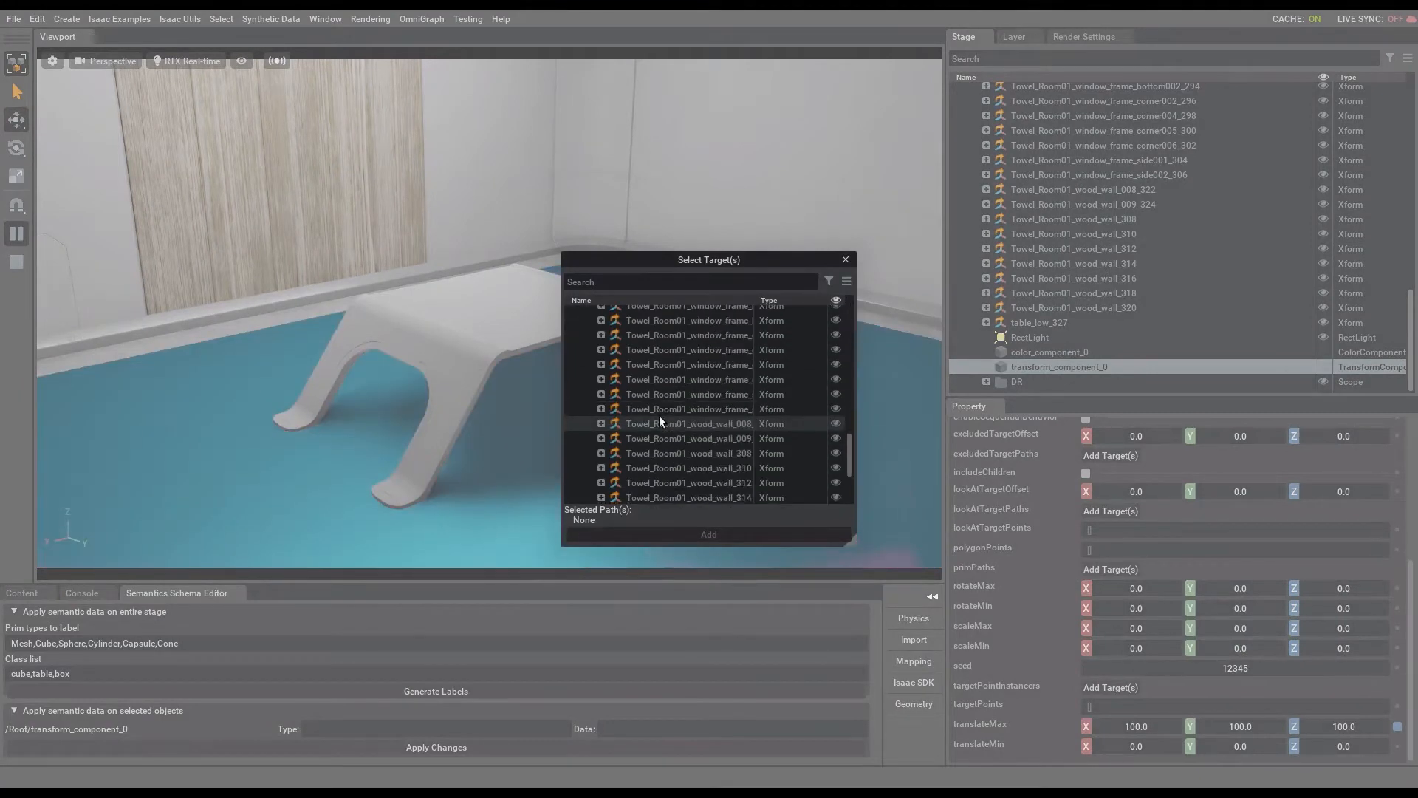
left_click(649, 433)
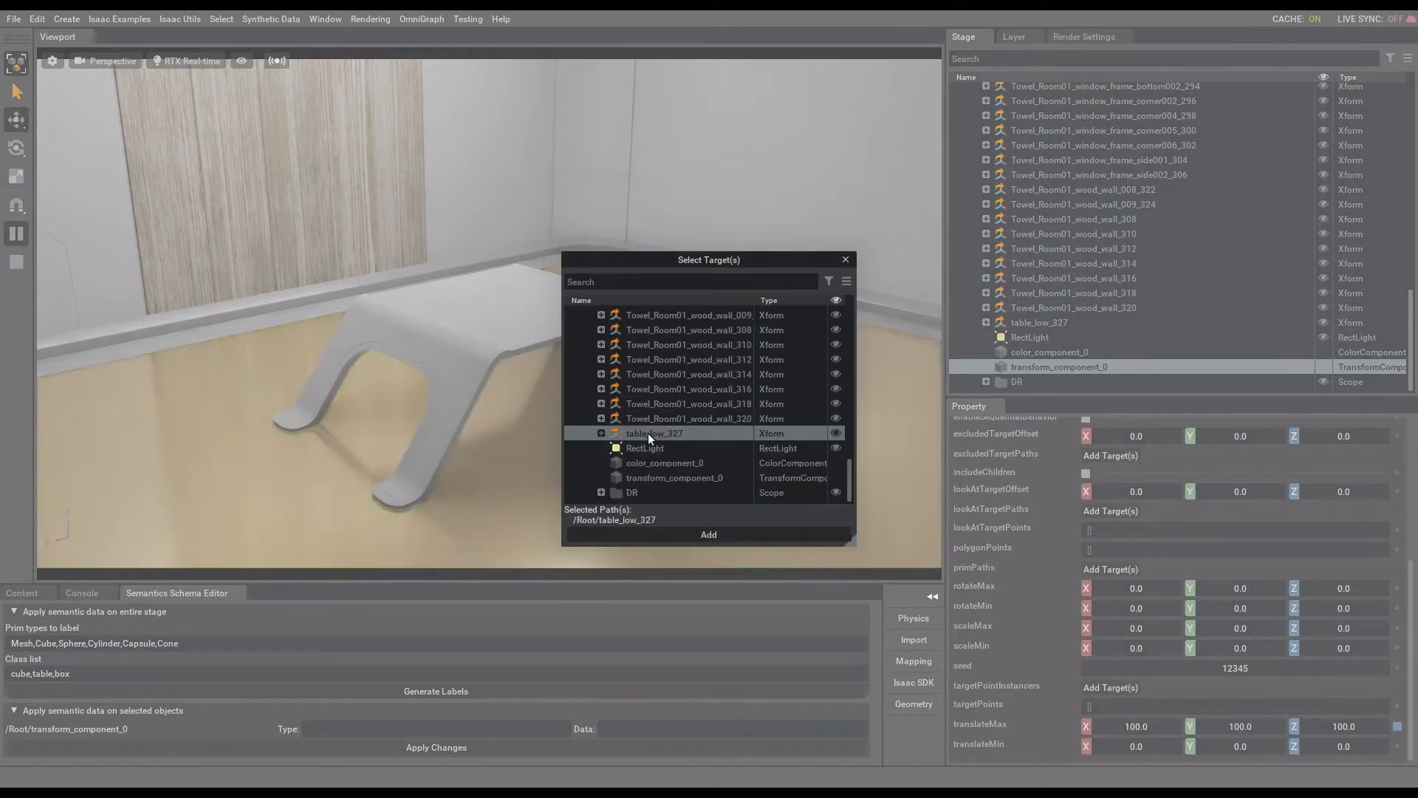
left_click(701, 535)
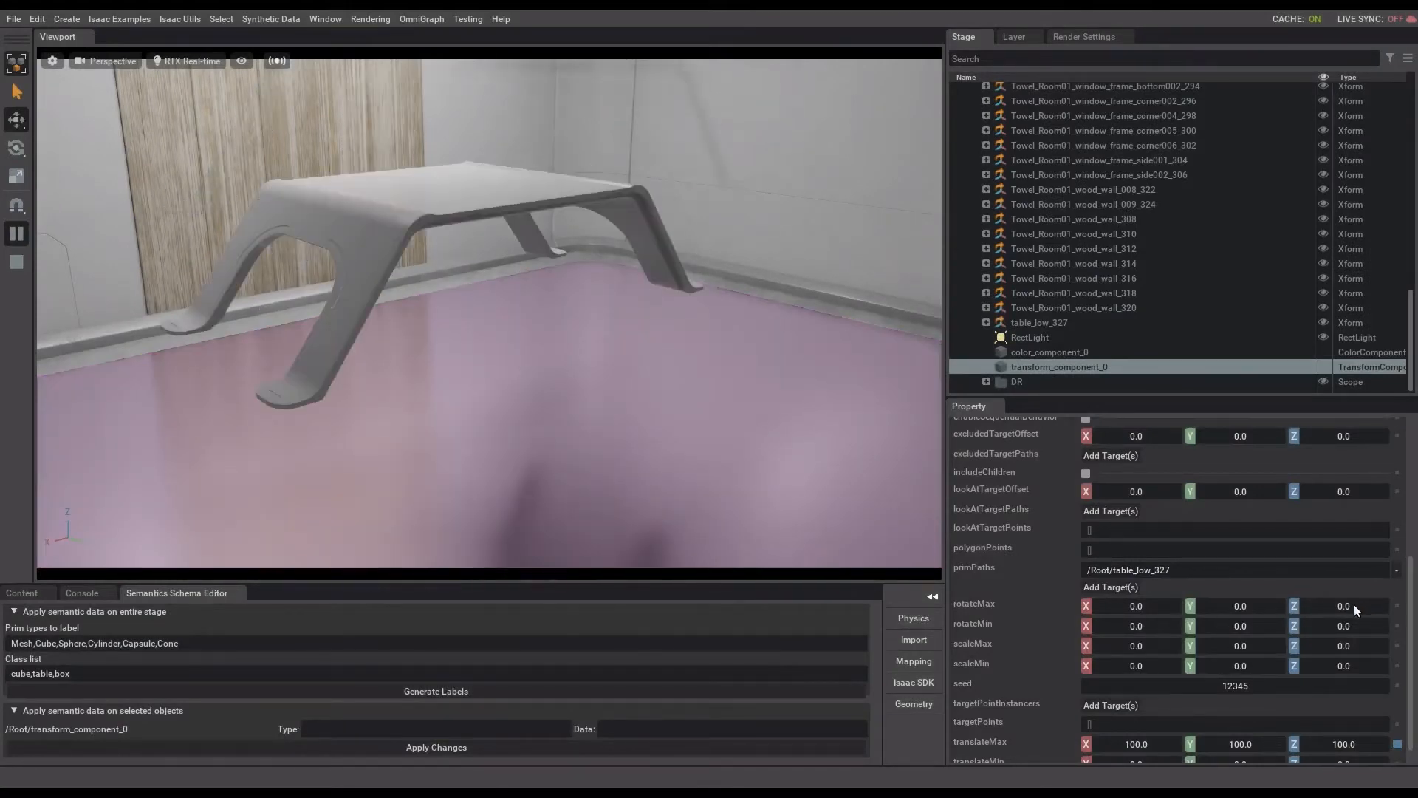
Set the transform component's rotateMax Z to 360 and its translateMin to X -30, Y -40, Z -77
double_click(1349, 605)
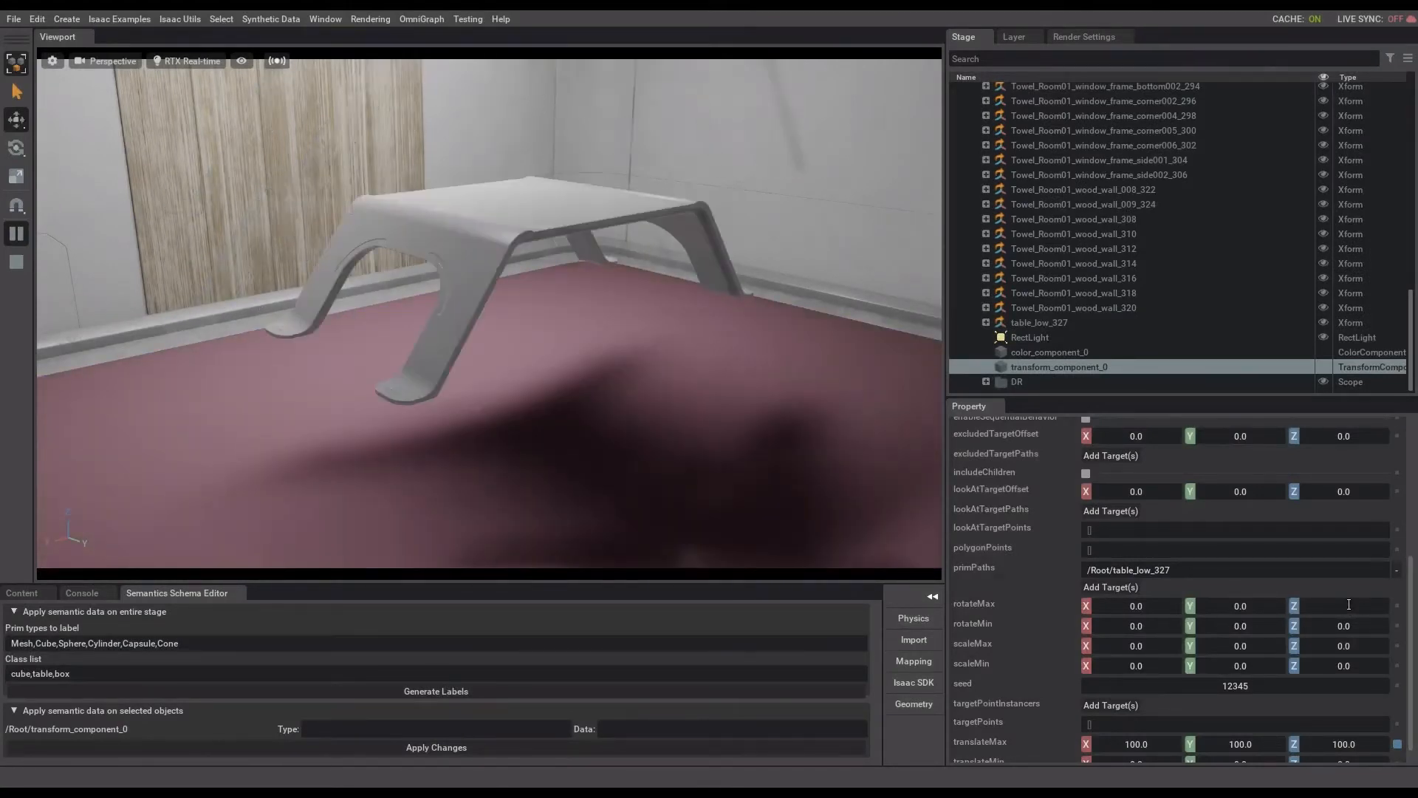
type("360")
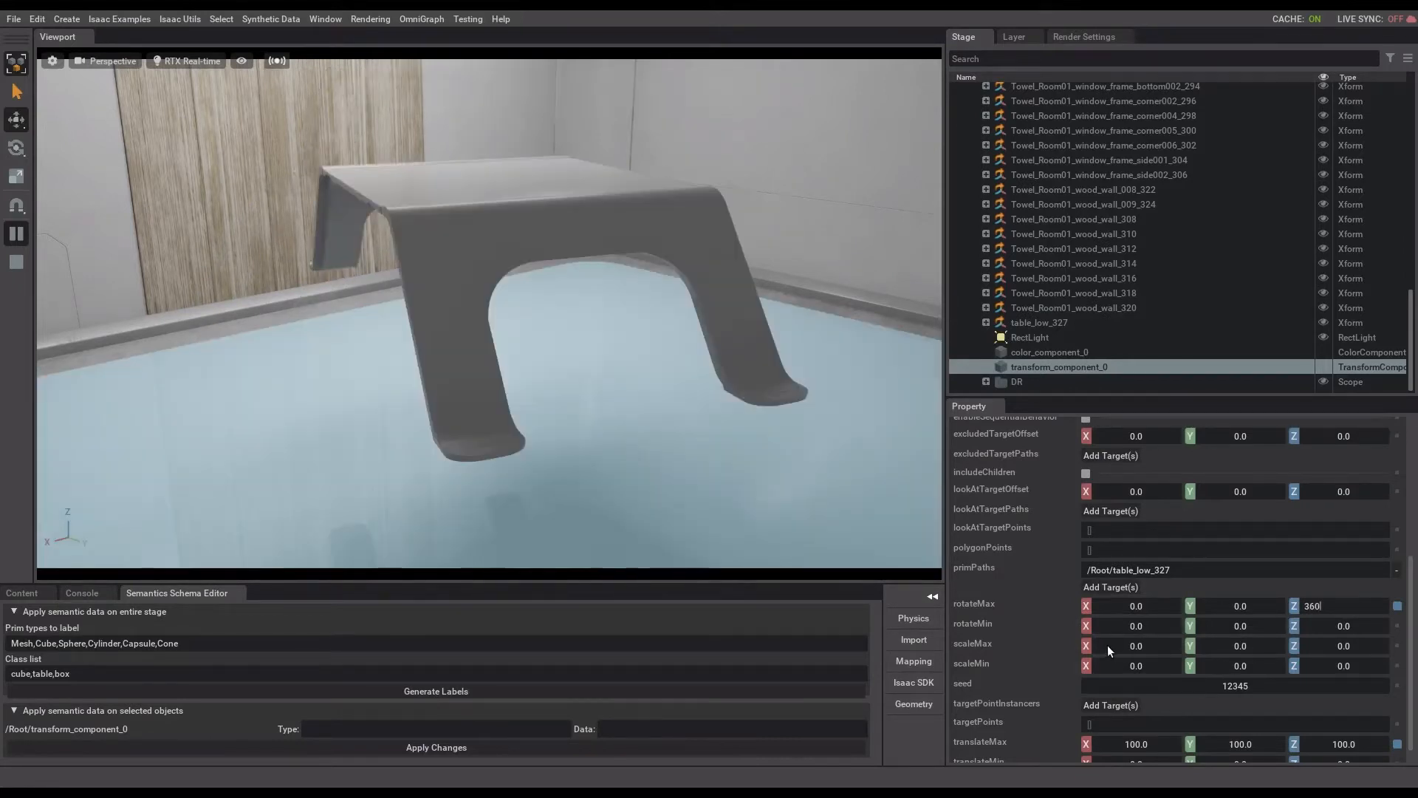
scroll(1145, 742, "down", 1)
double_click(1144, 746)
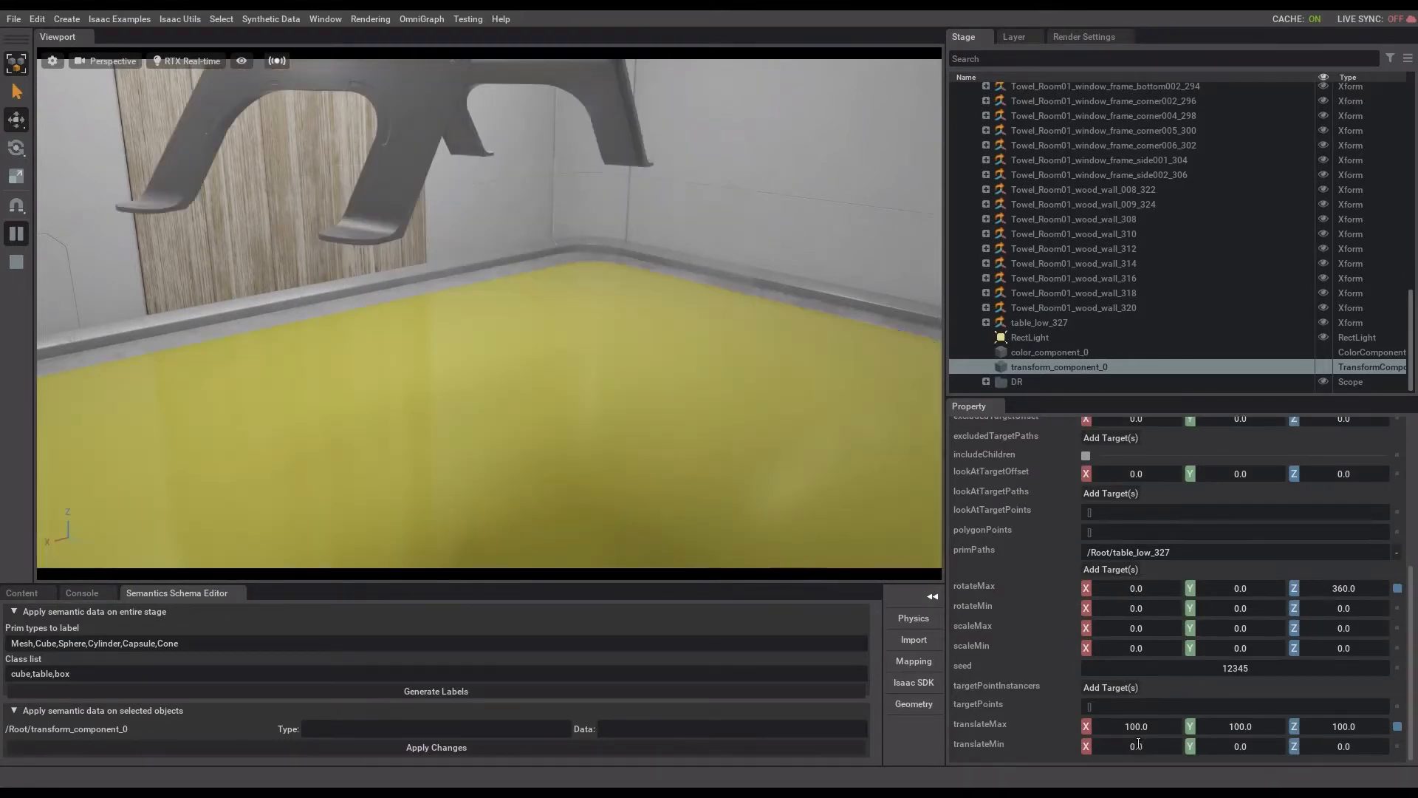
type("-30")
key("Tab")
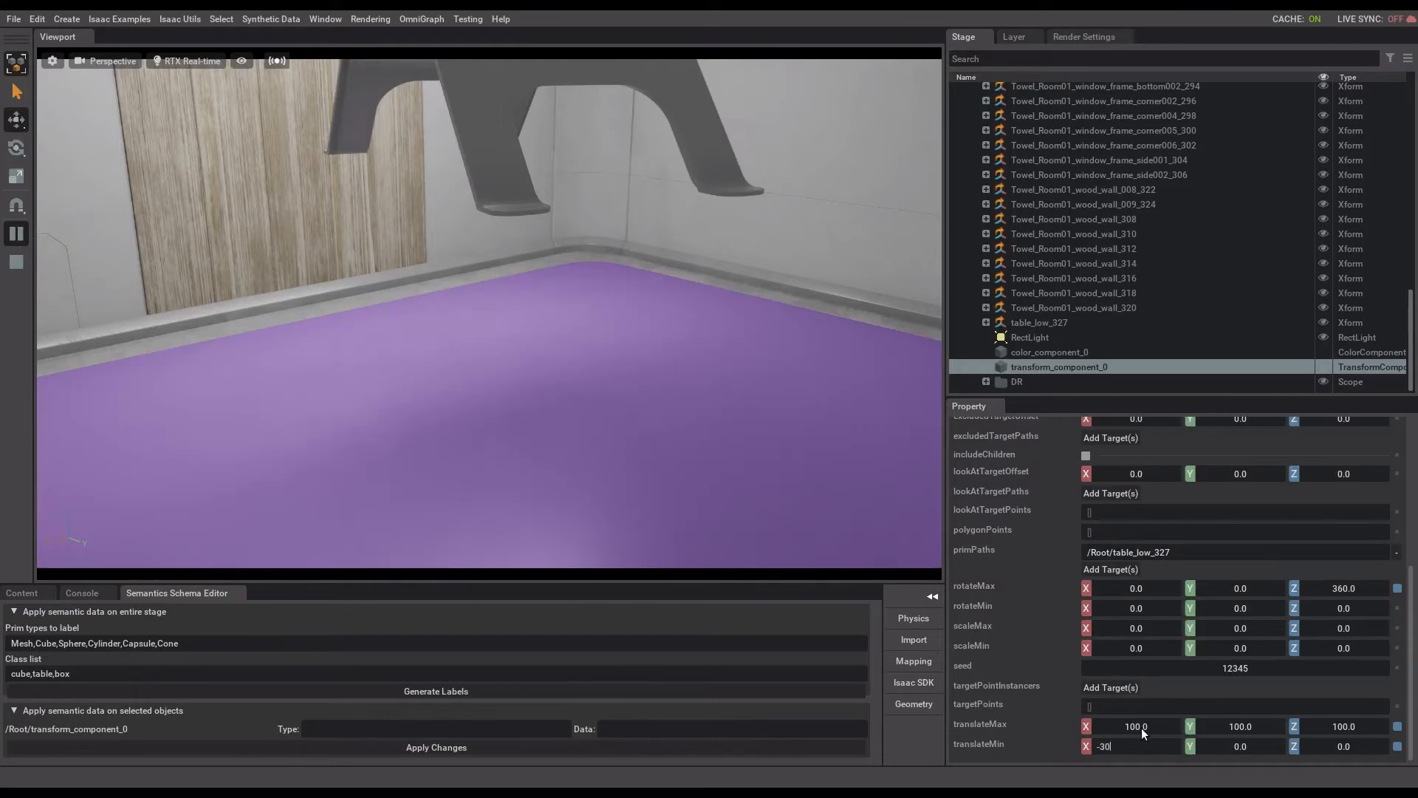
type("-40")
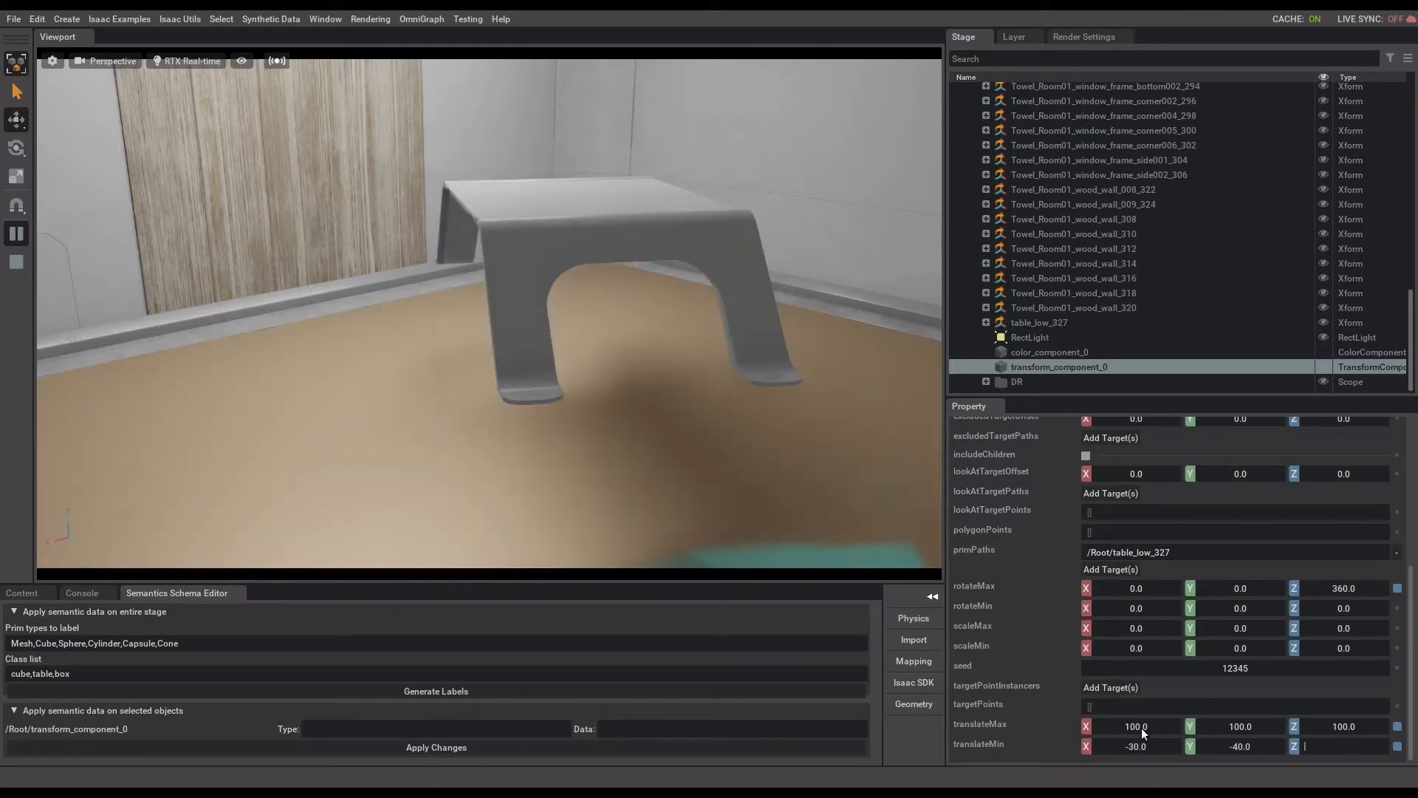
key("Tab")
type("-77")
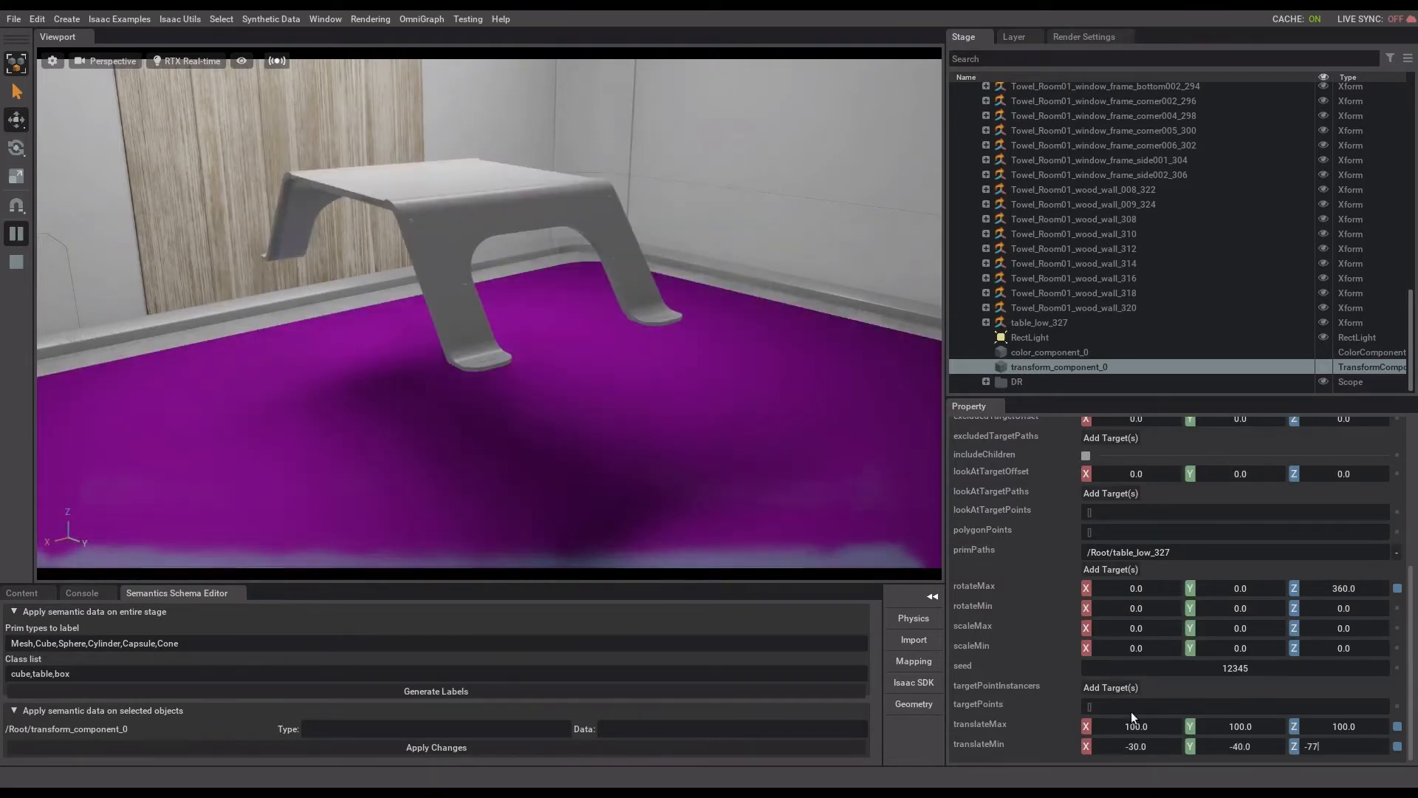
Set the transform component's translateMax to X 30, Y 40, Z -77
double_click(1134, 727)
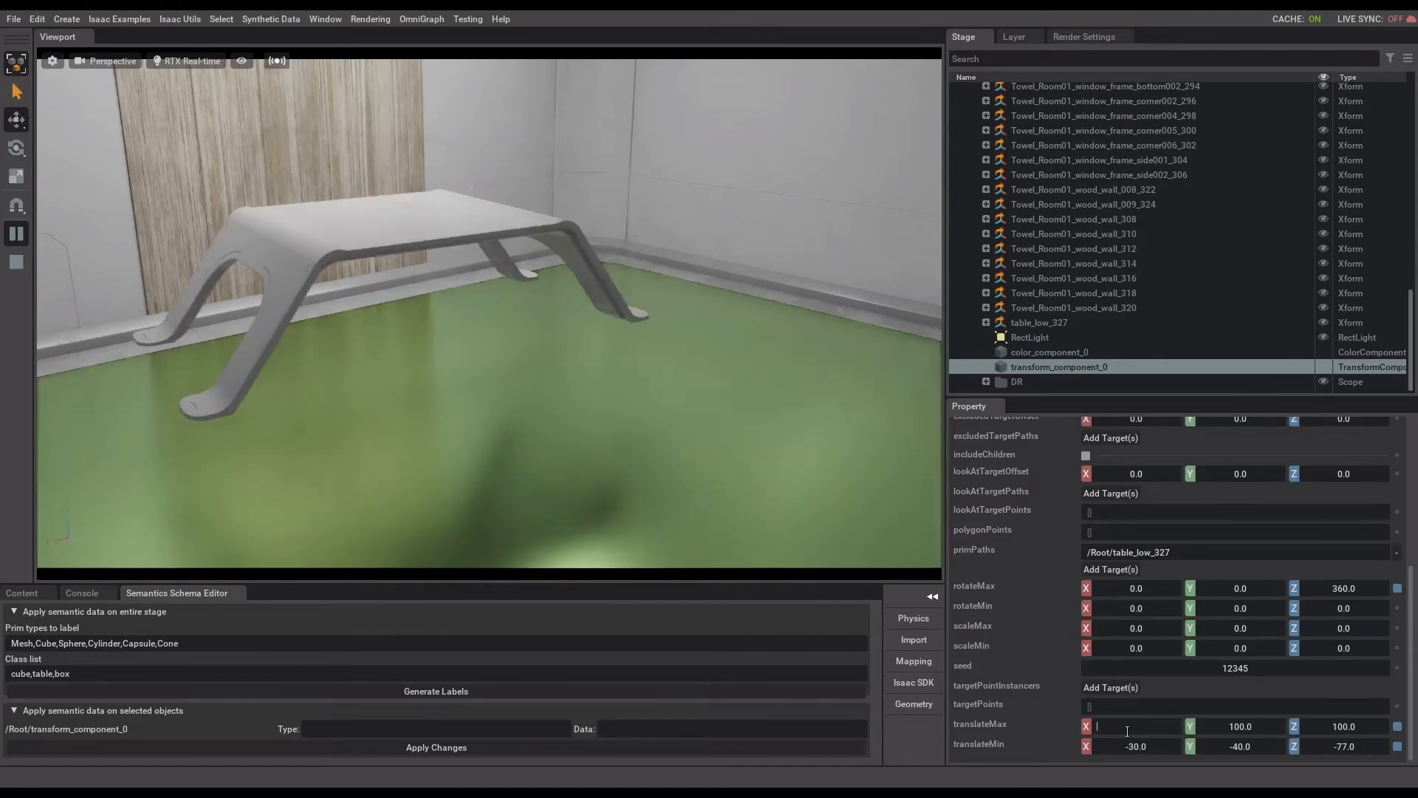
type("30")
key("Tab")
type("40")
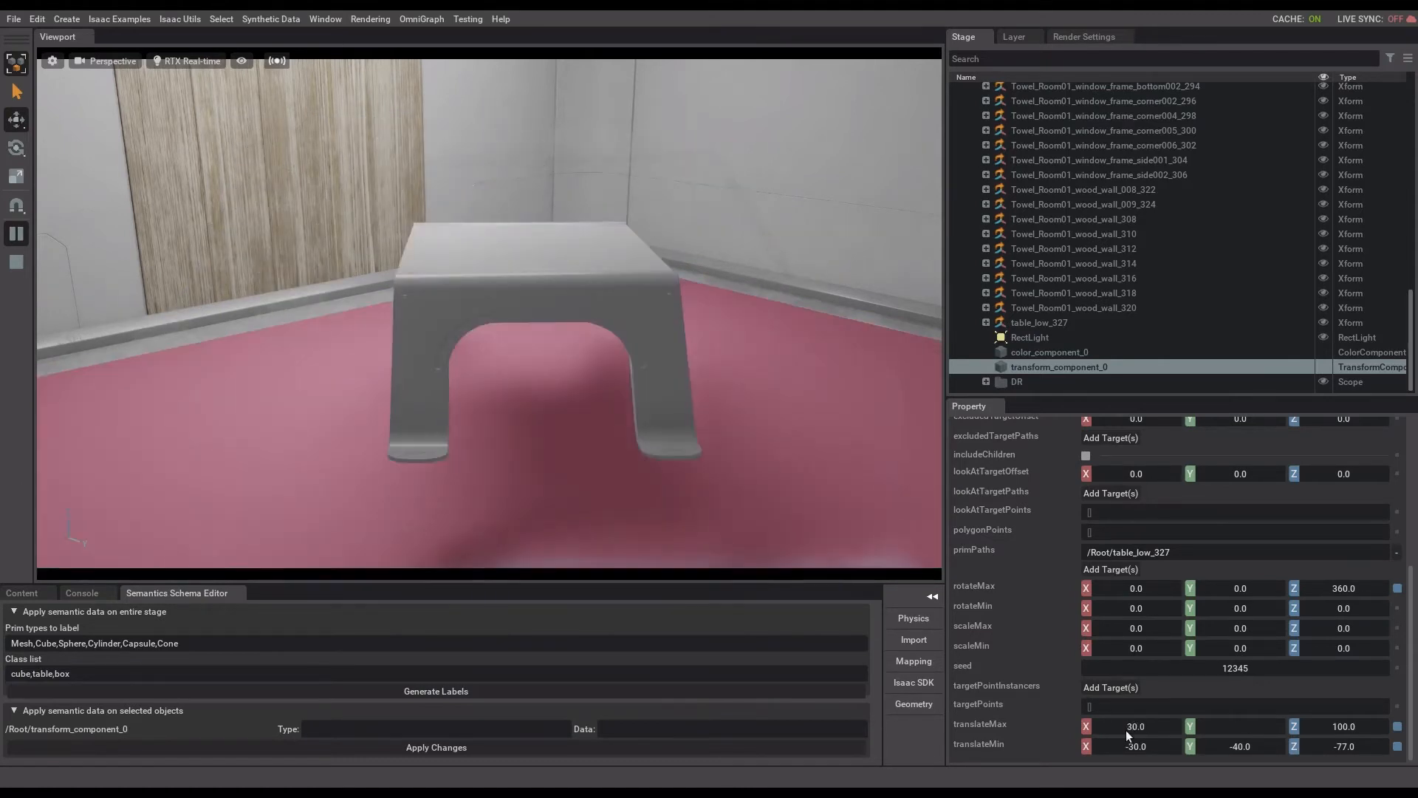
key("Tab")
type("-")
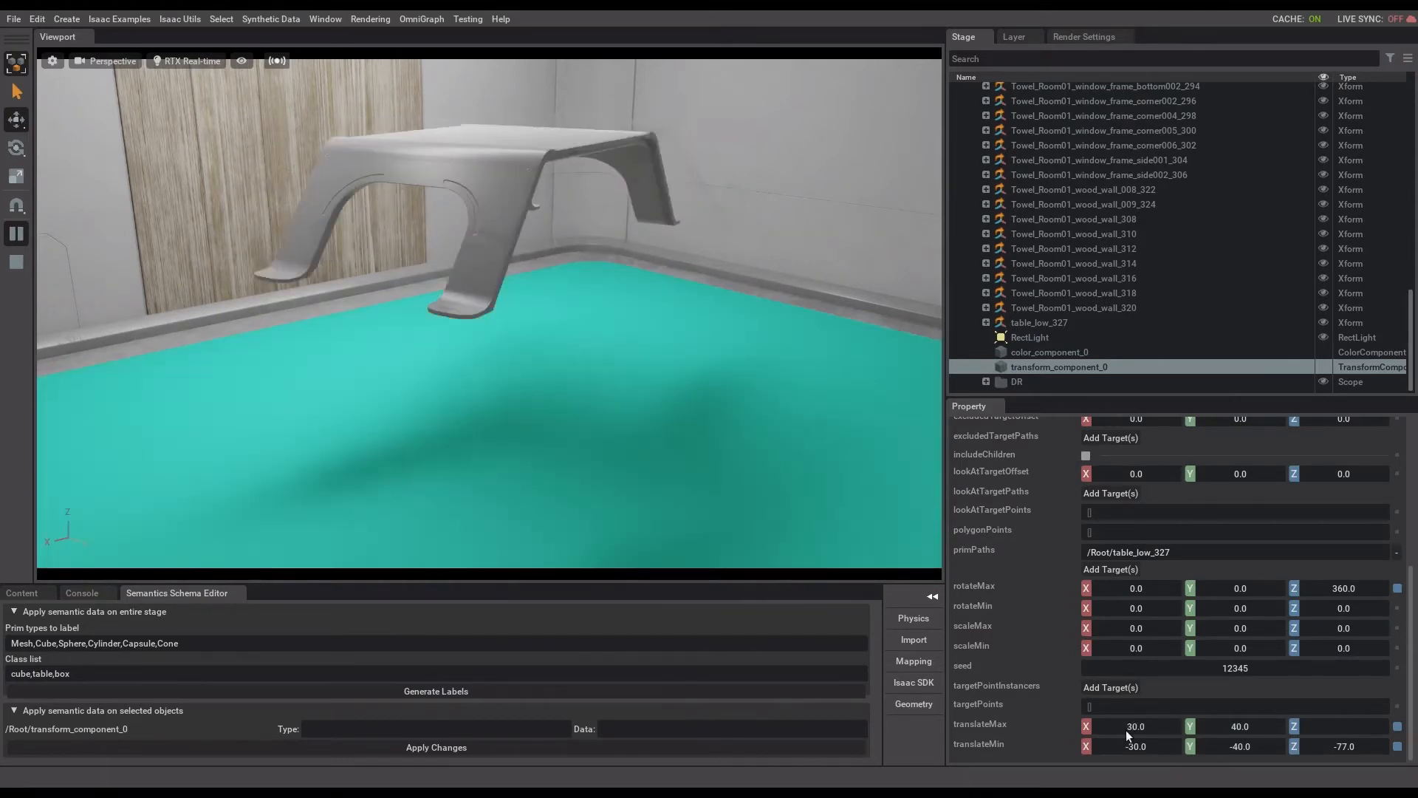
type("77")
key("Return")
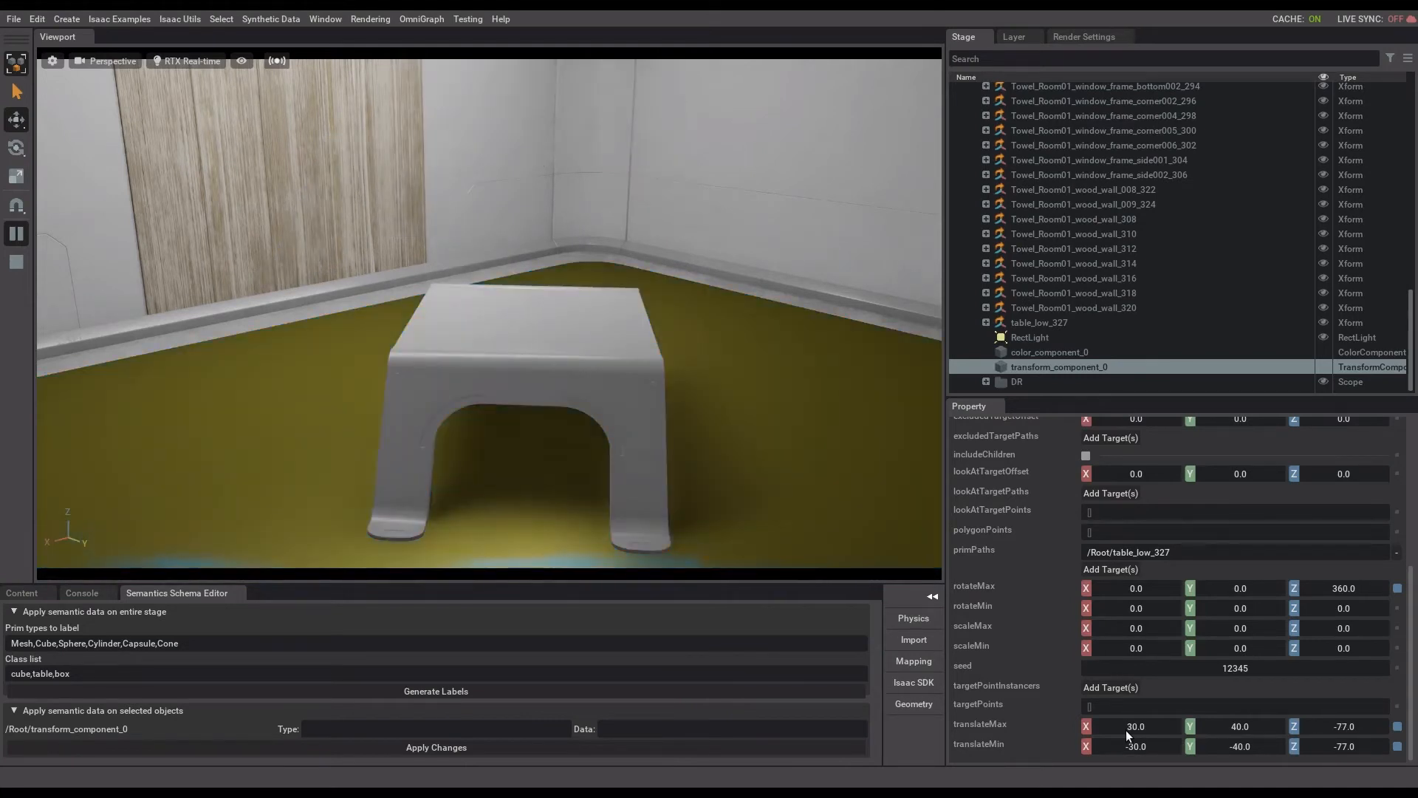
Set the transform component's scaleMin to 0.7 on the X, Y and Z axes
double_click(1129, 646)
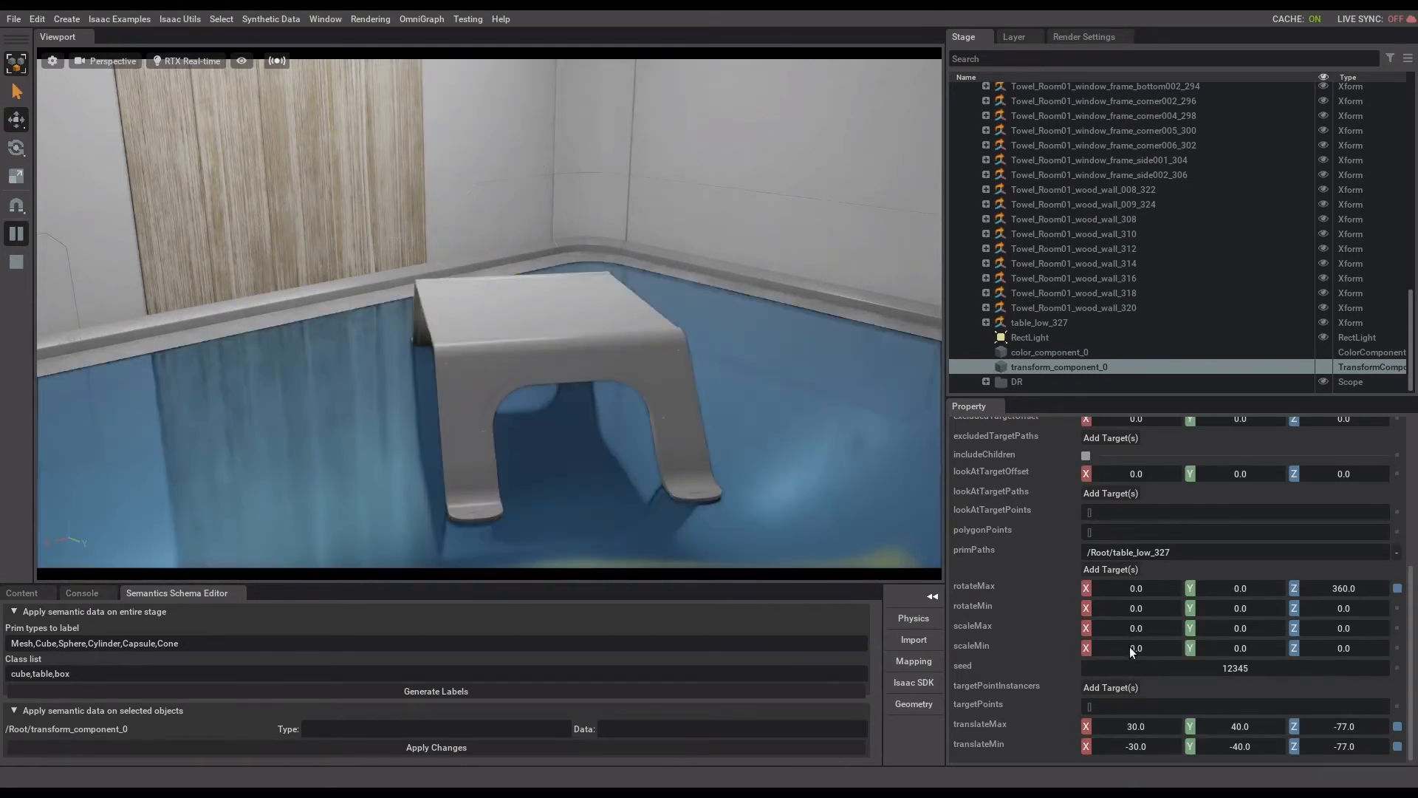
key("BackSpace")
type("0.")
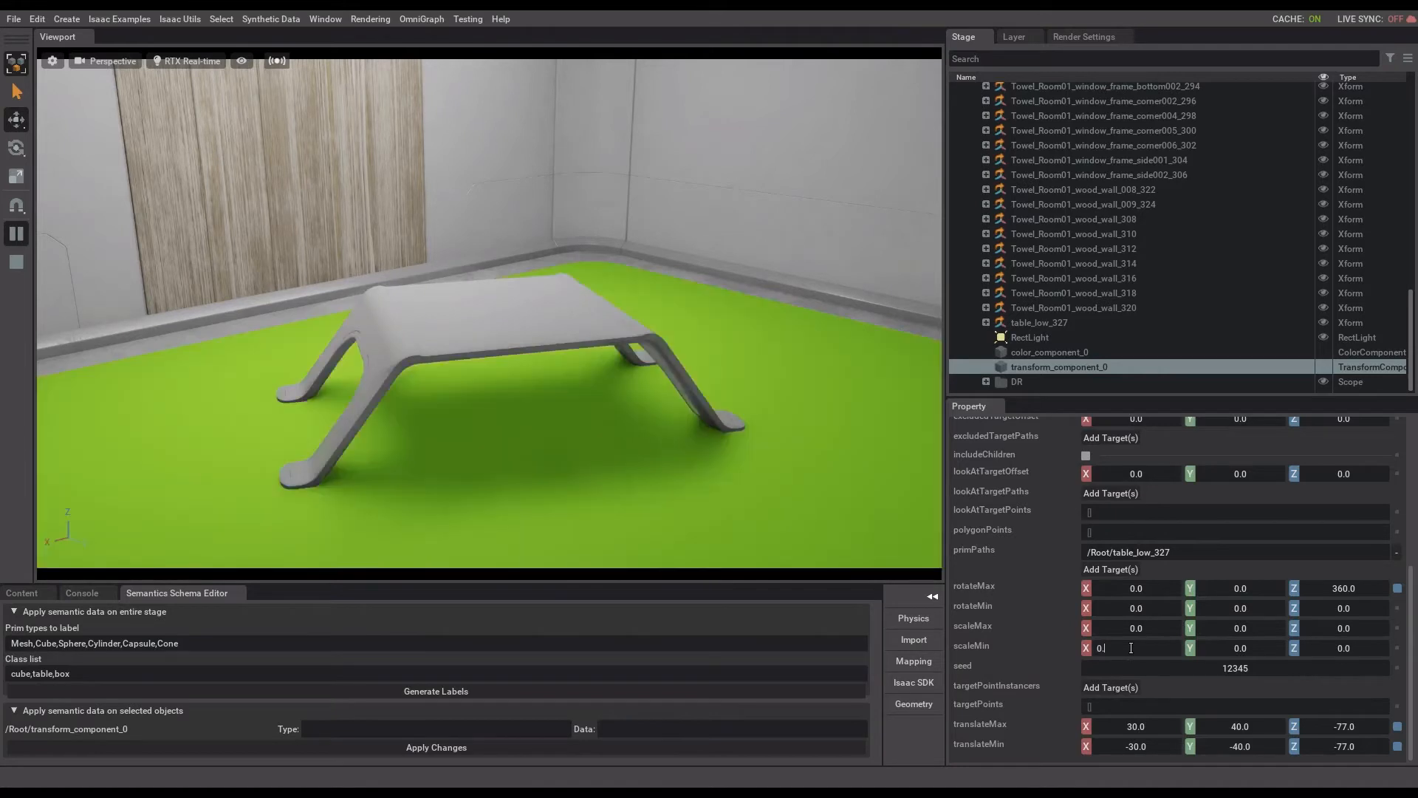
type("7")
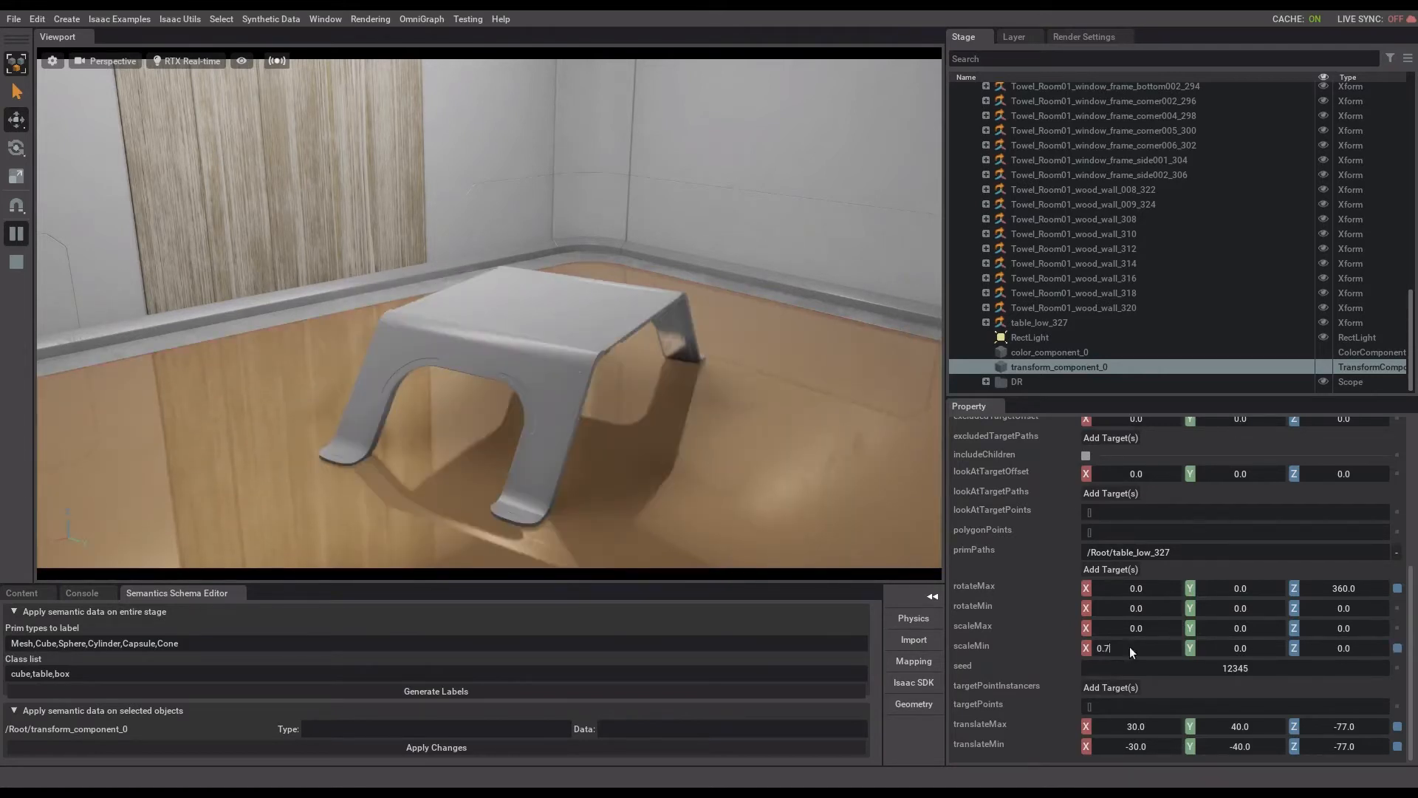
key("Tab")
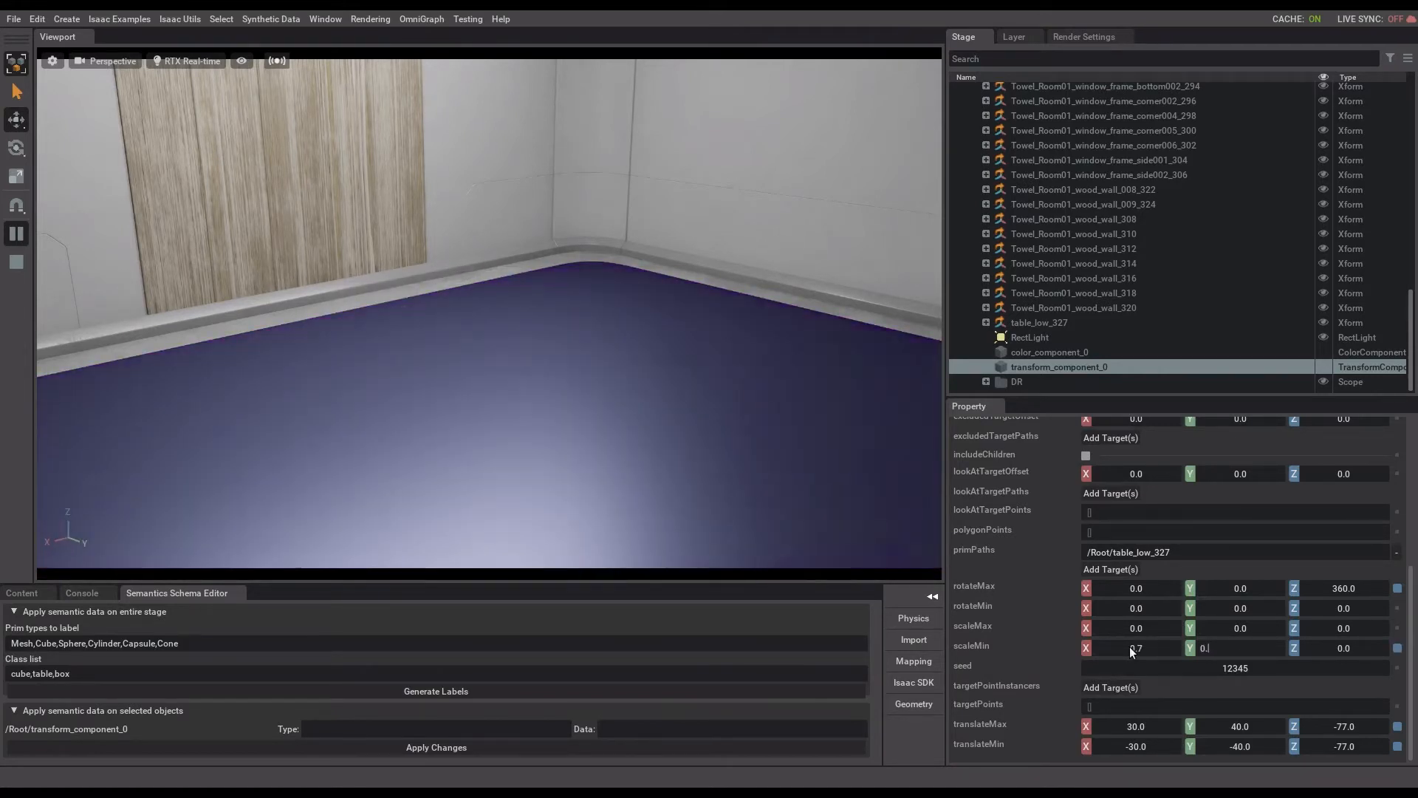
type("0.7")
key("Tab")
type("0.7")
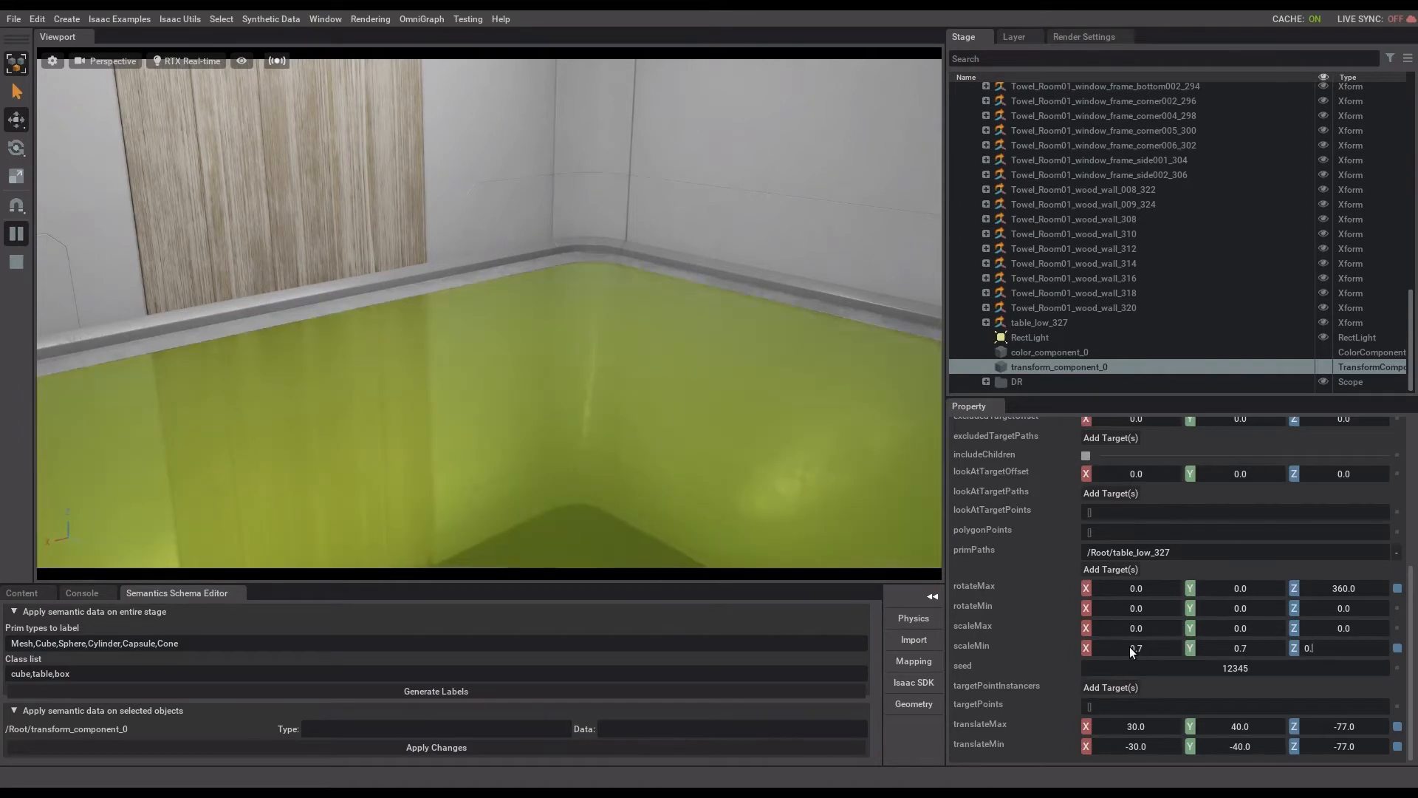
Set the transform component's scaleMax to 1.3 on the X, Y and Z axes
key("Tab")
key("Tab")
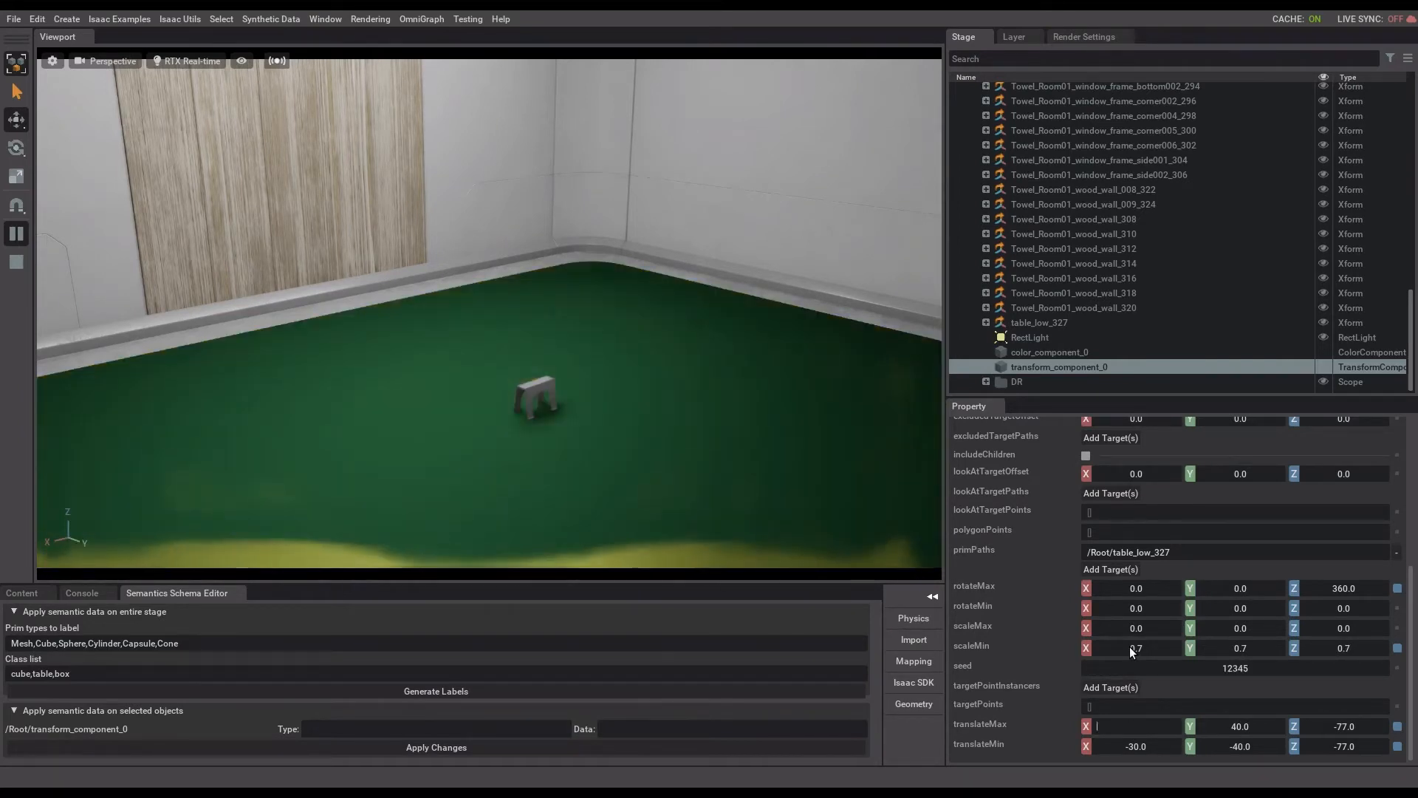
key("BackSpace")
type("30")
left_click(1154, 626)
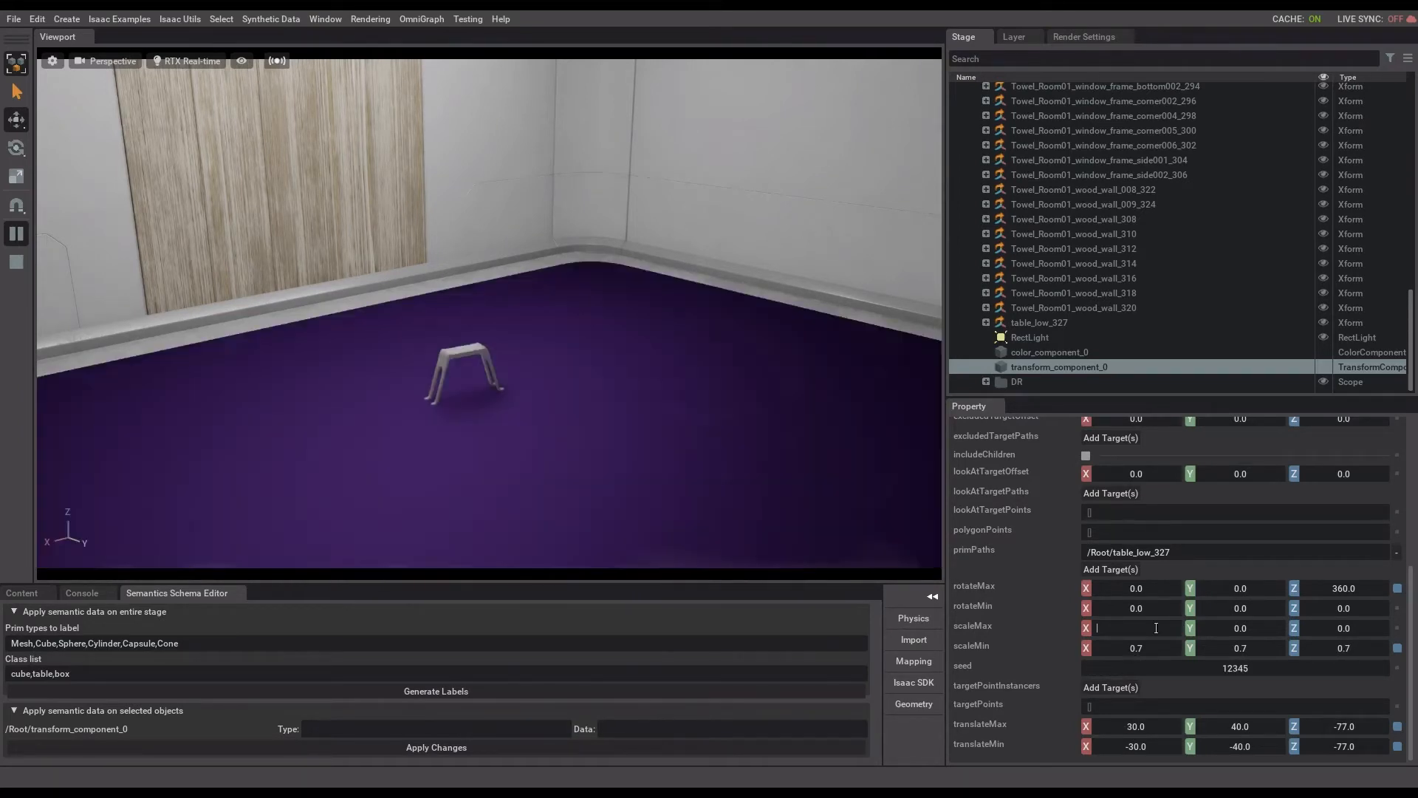
type("1.3")
key("Tab")
type("1.3")
key("Tab")
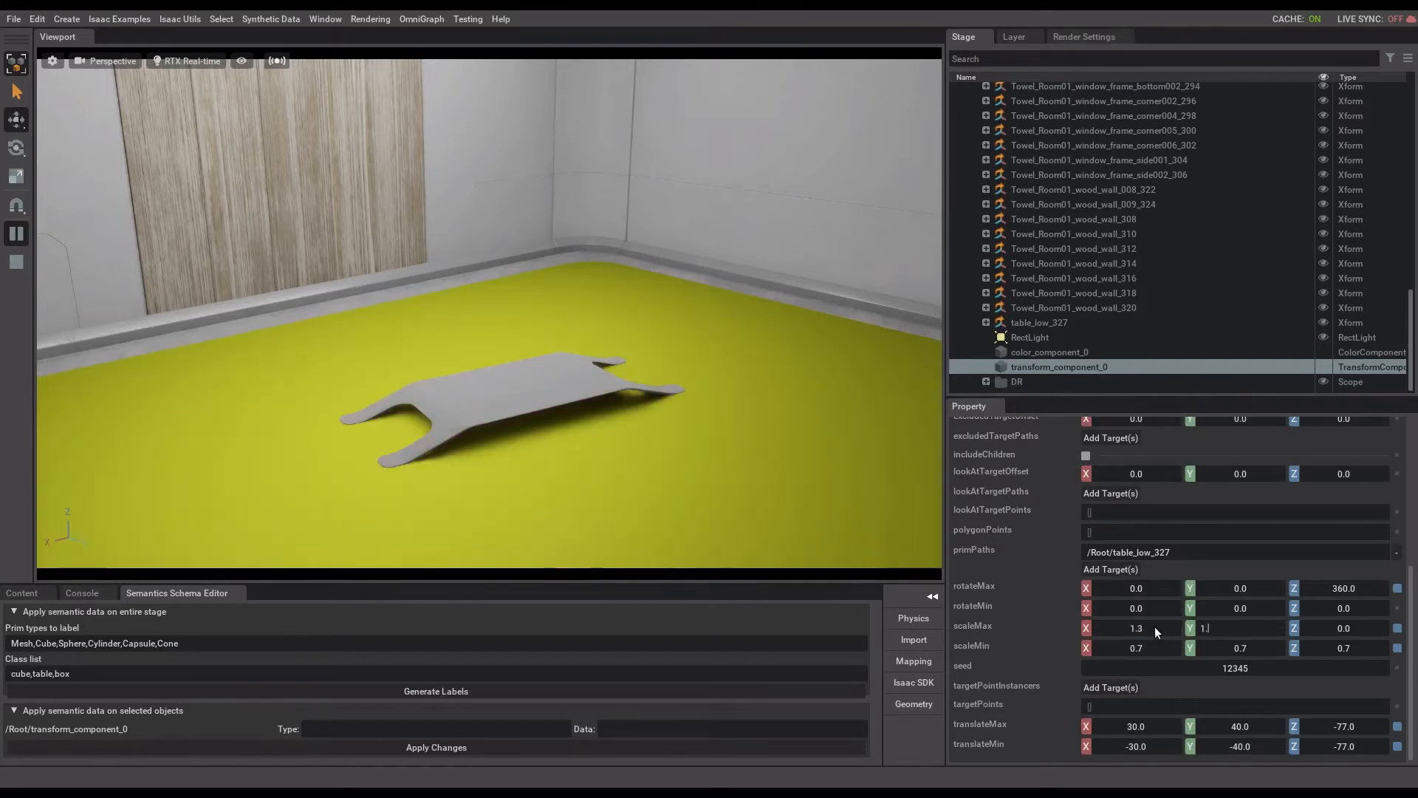
type("1.3")
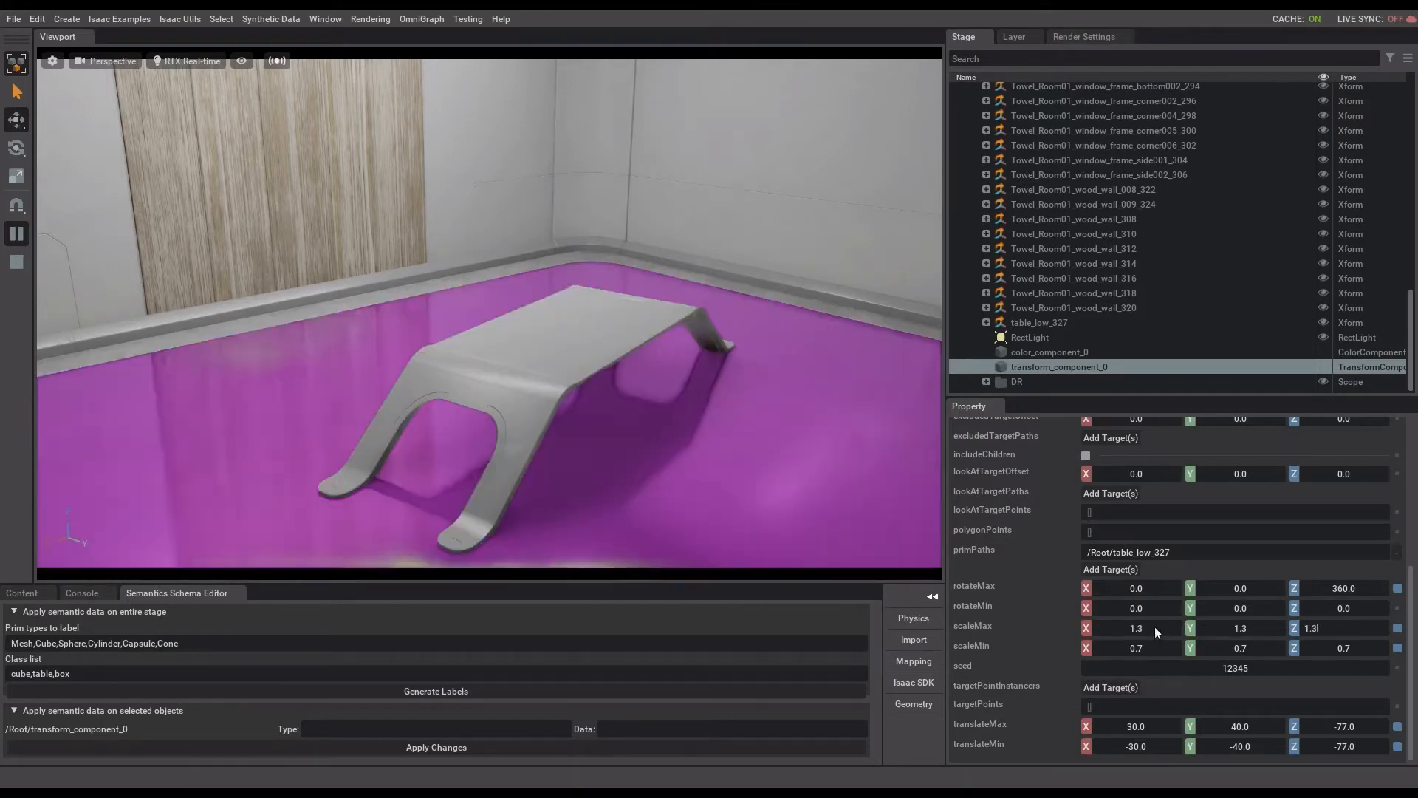
key("Return")
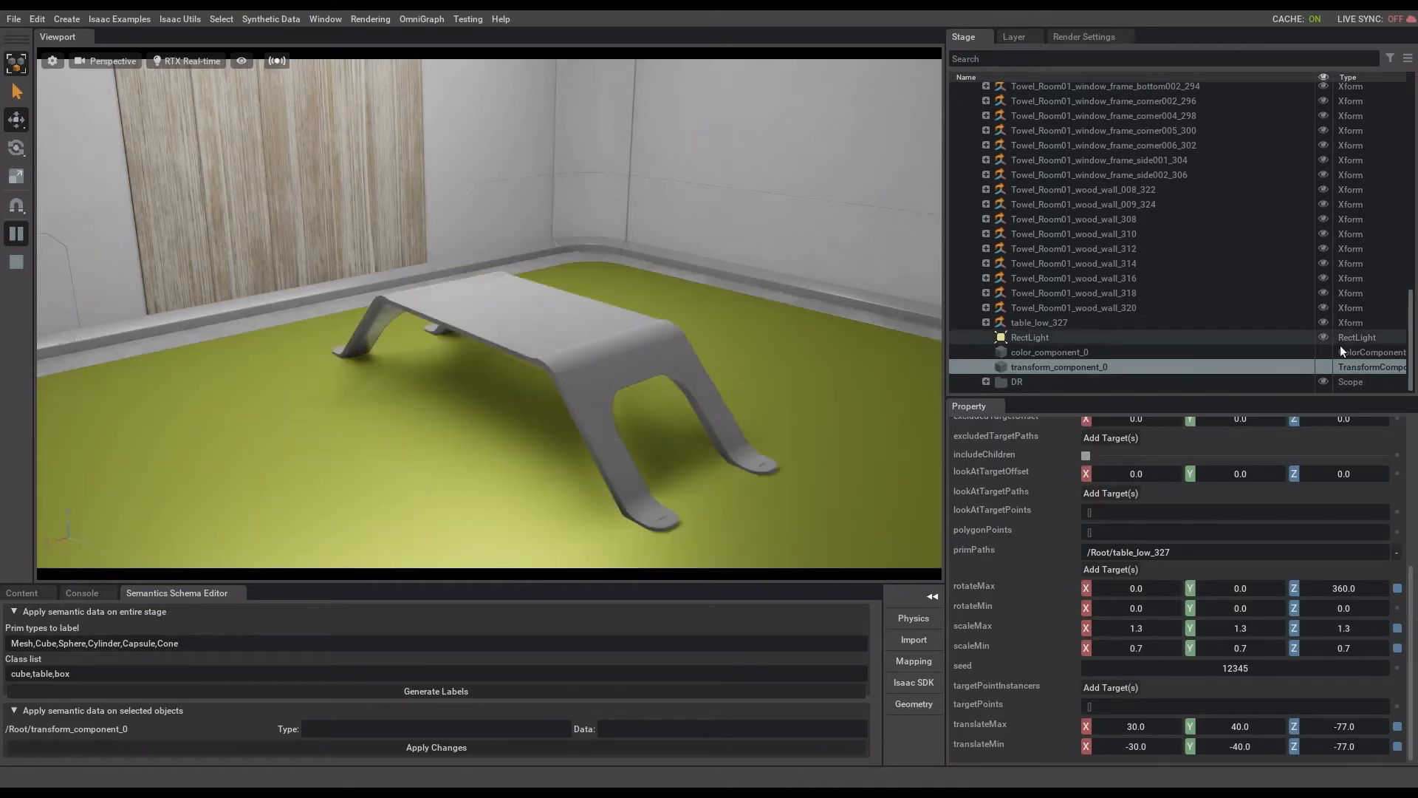
Add a Texture domain randomization component under the Root prim
scroll(1341, 341, "up", 3)
scroll(1340, 329, "up", 5)
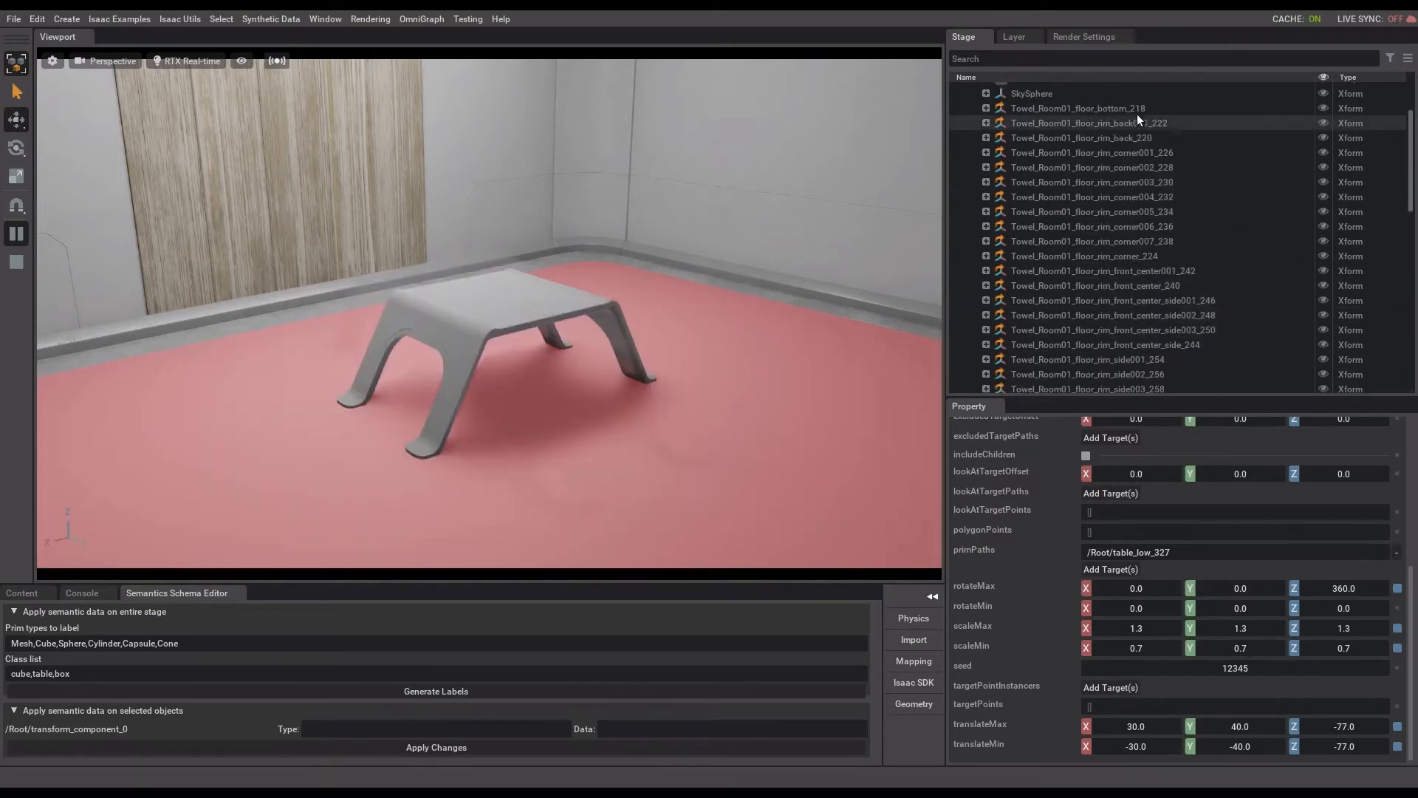
left_click(1043, 88)
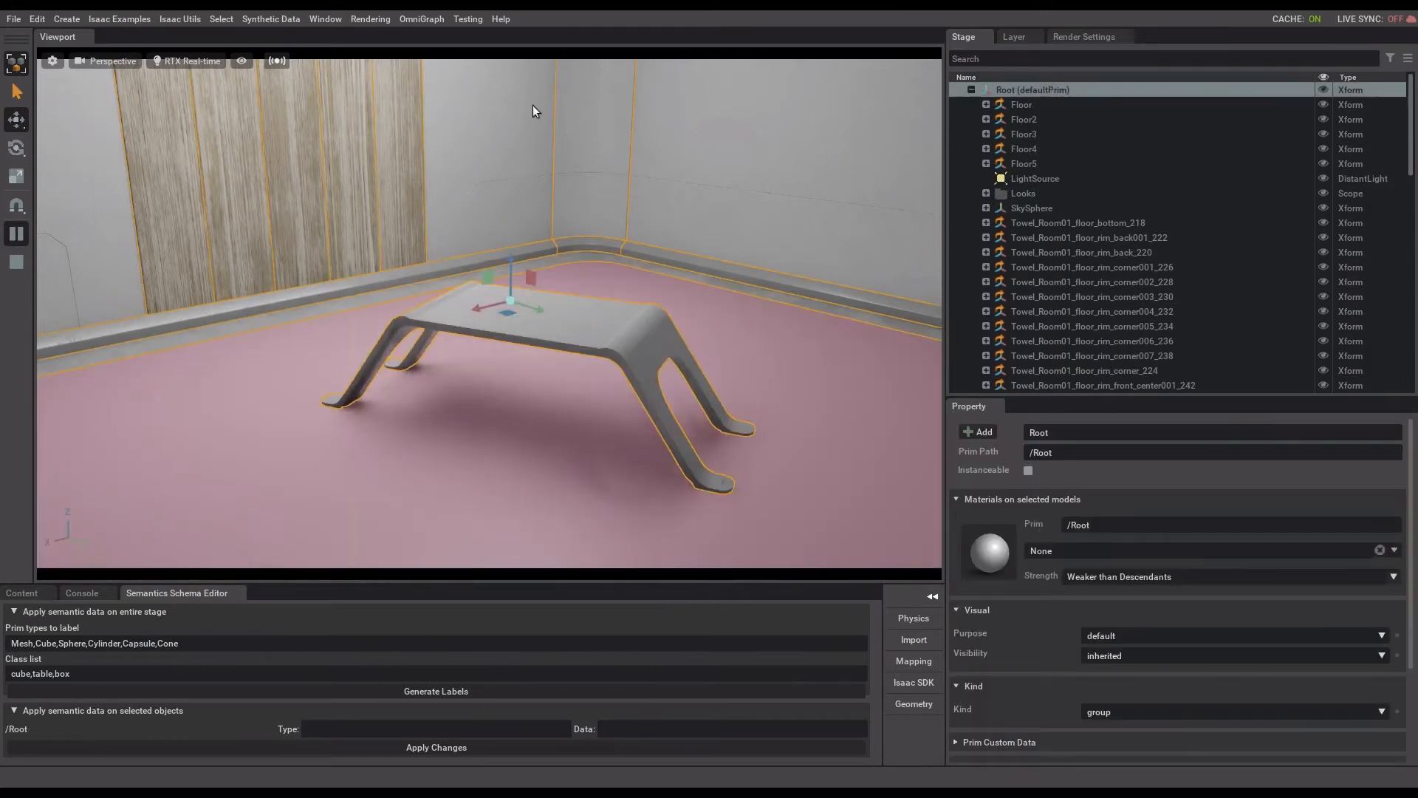
left_click(270, 18)
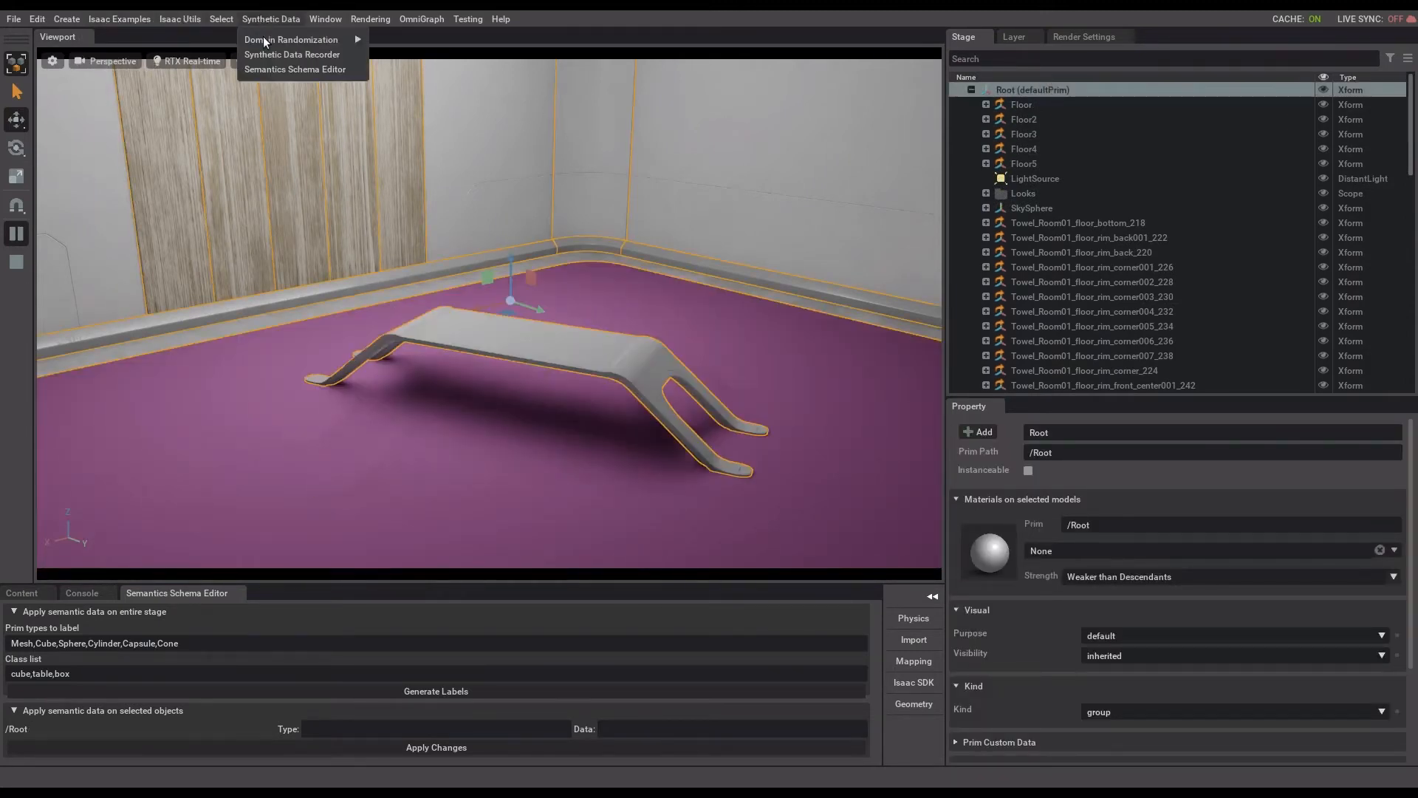
mouse_move(332, 40)
mouse_move(386, 41)
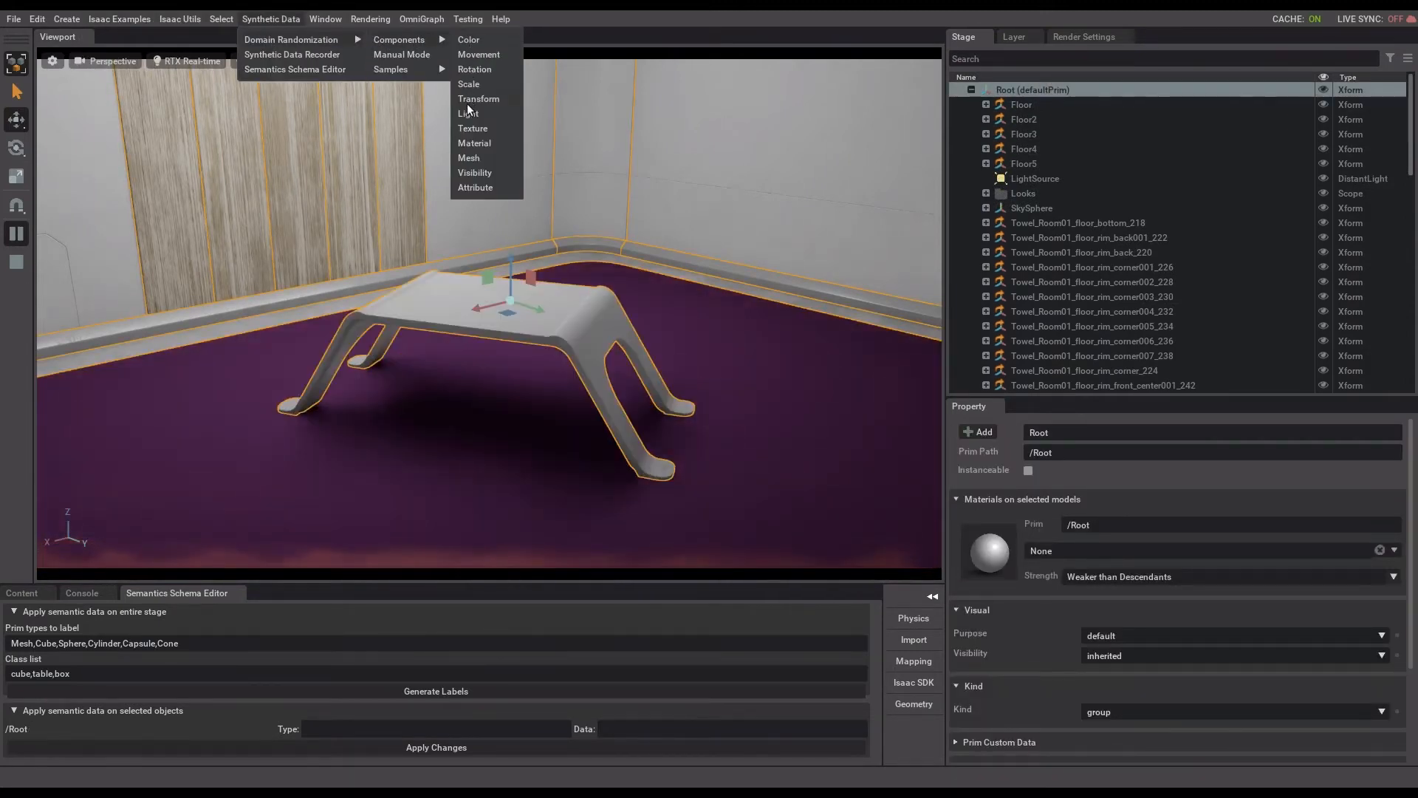
left_click(473, 127)
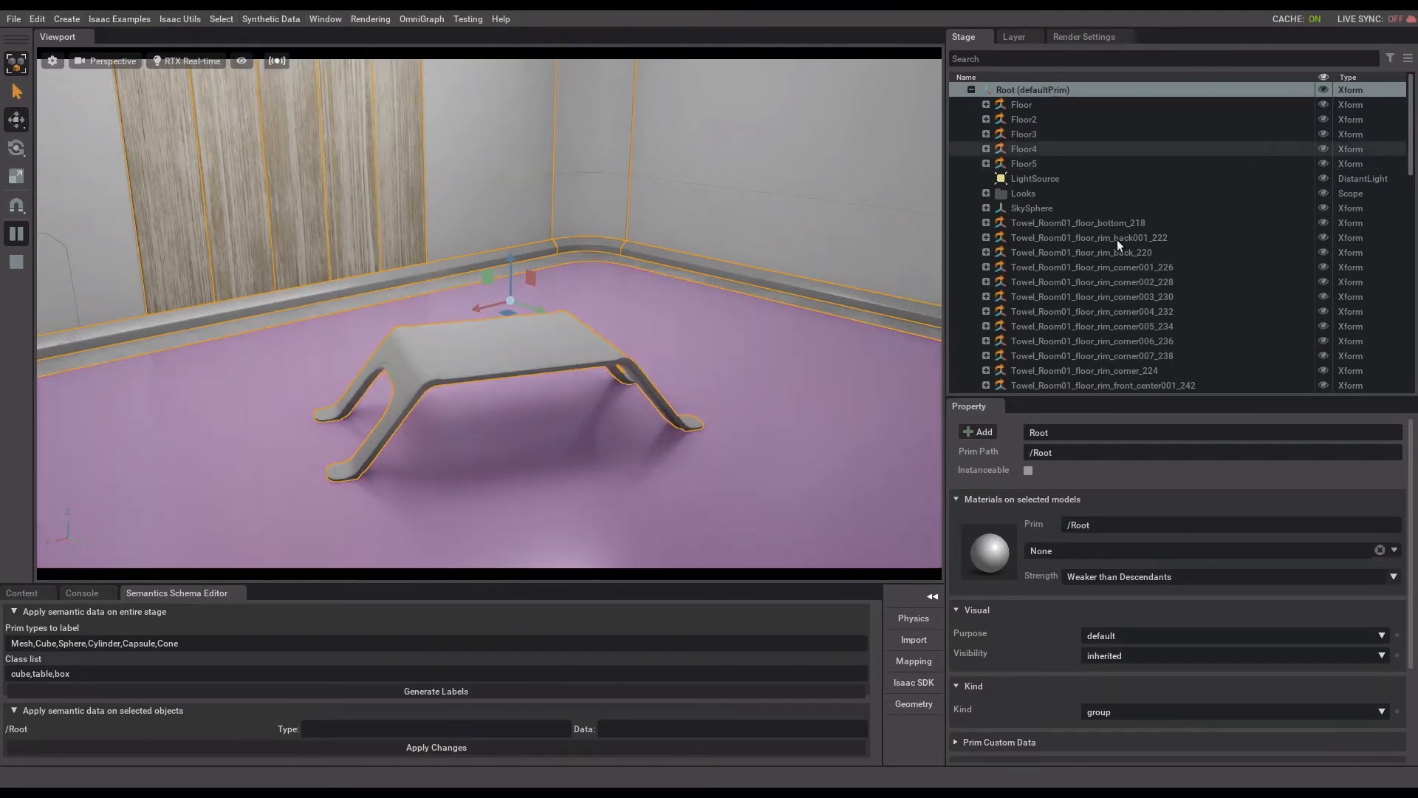
Set texture_component_0's groupedClass to wall and its ignoredClass to floor
scroll(1121, 259, "down", 5)
scroll(1138, 315, "down", 7)
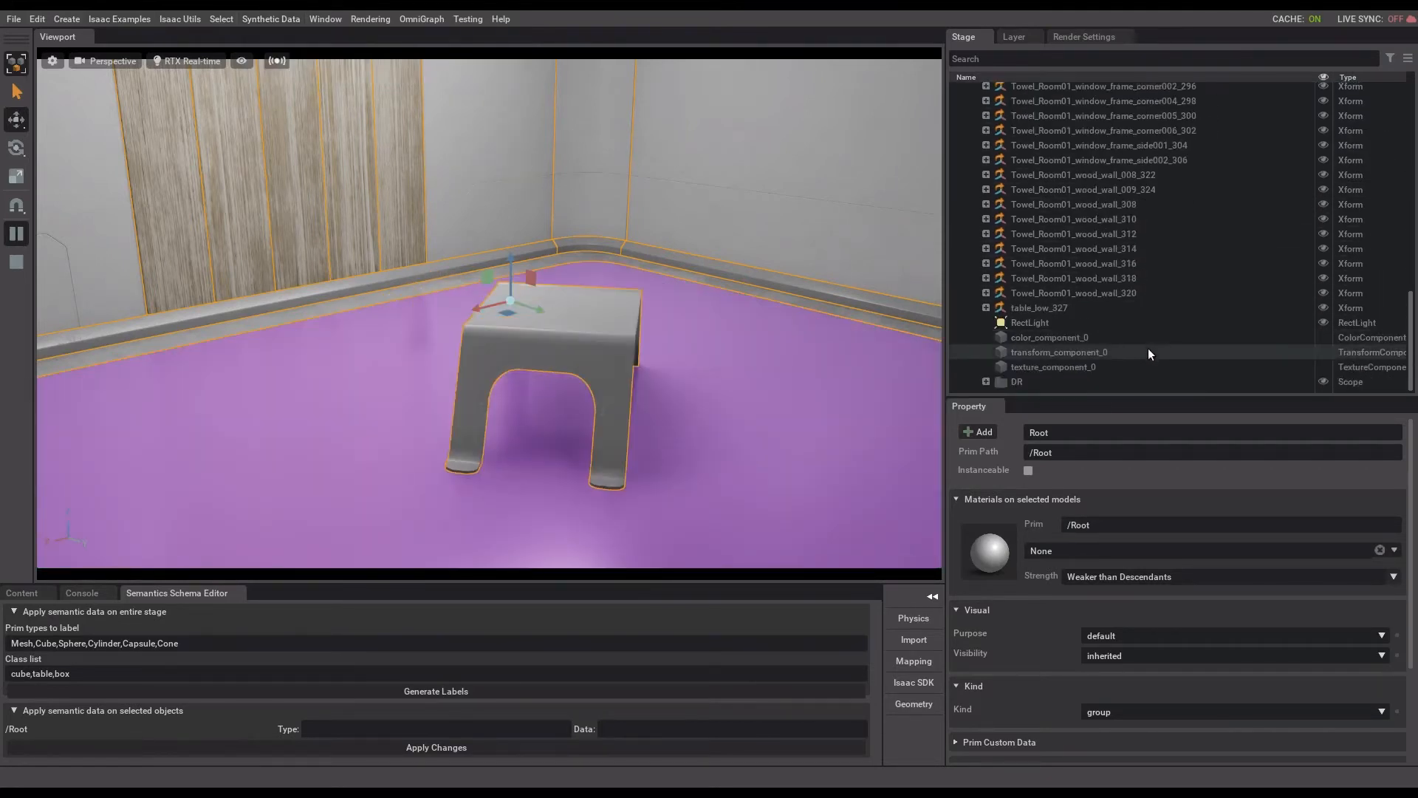
left_click(1052, 368)
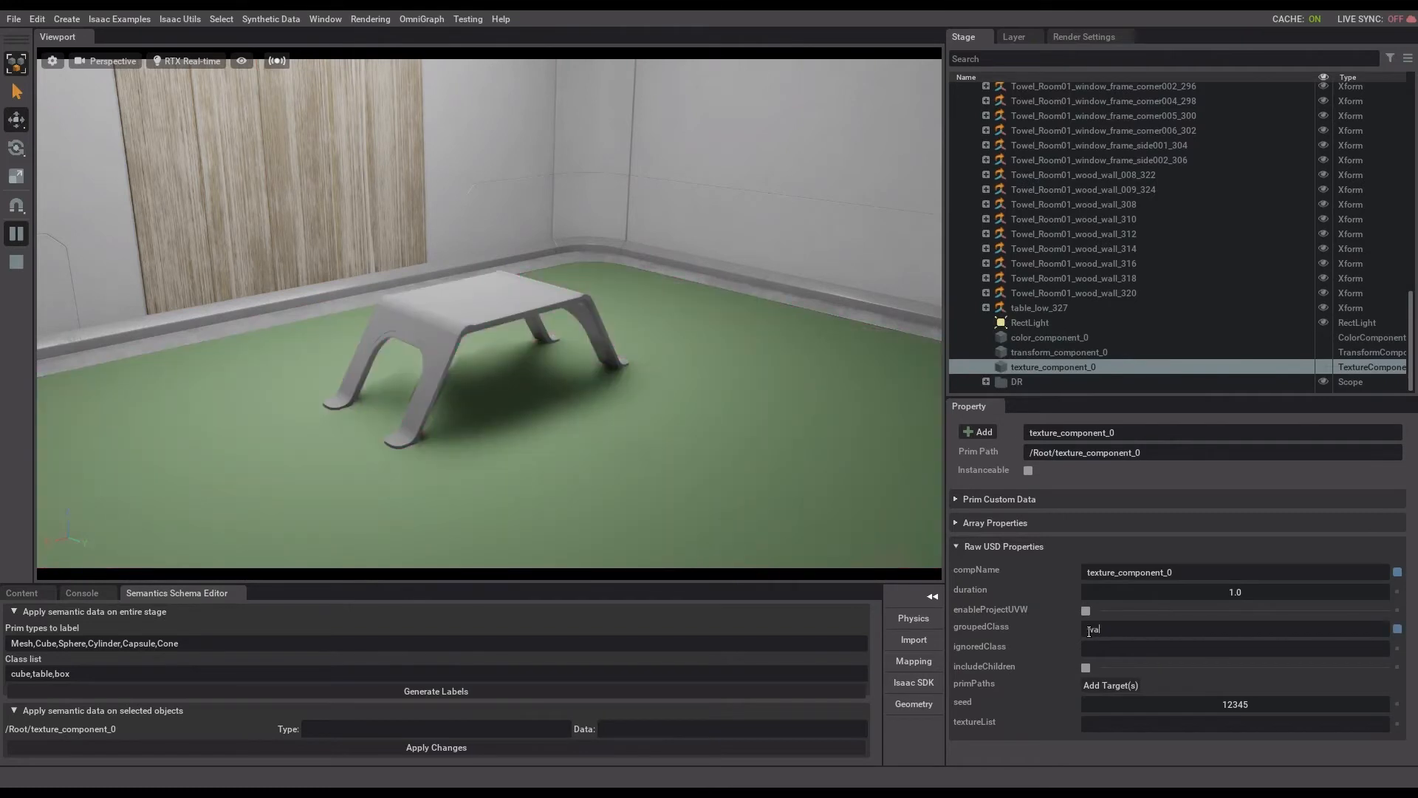
type("l")
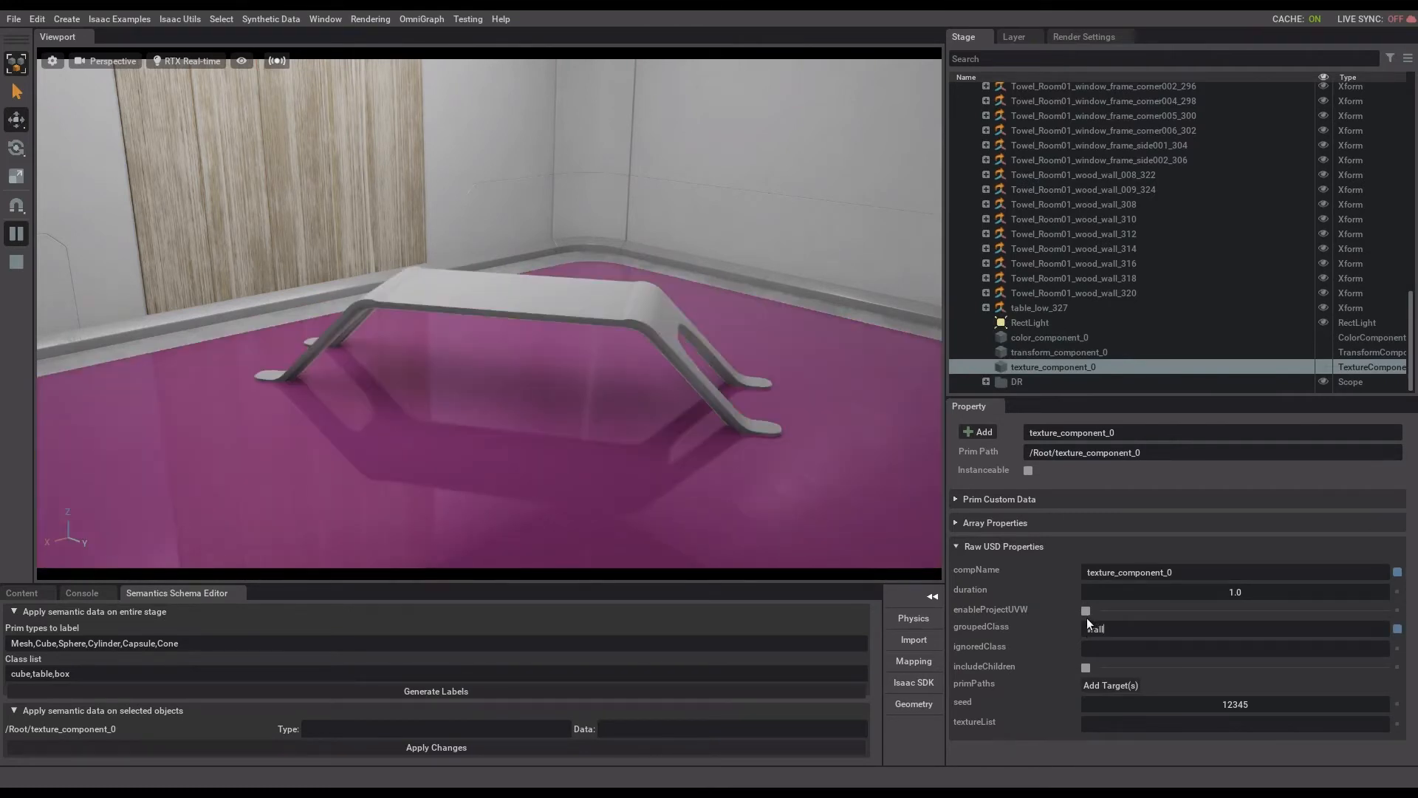
left_click(1110, 645)
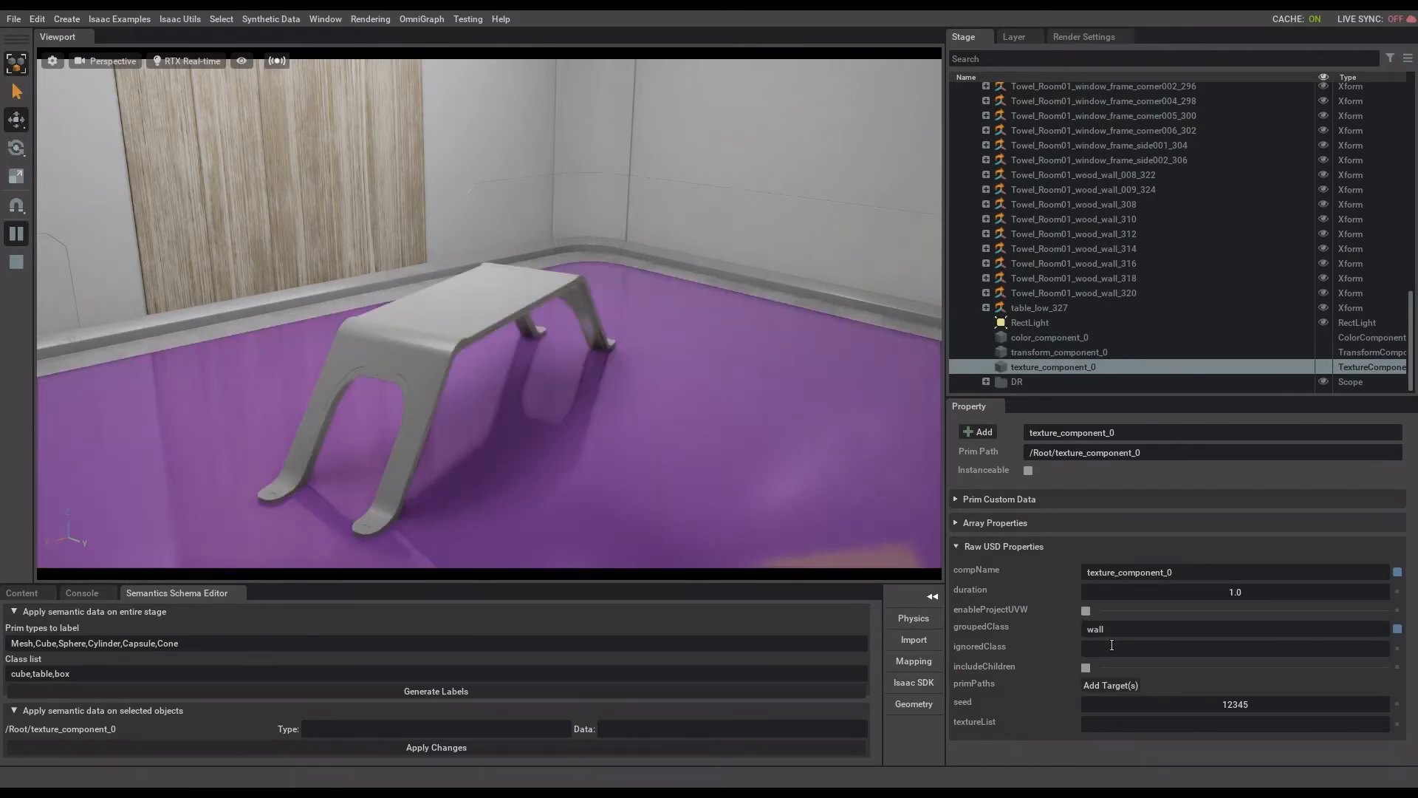
type("fl")
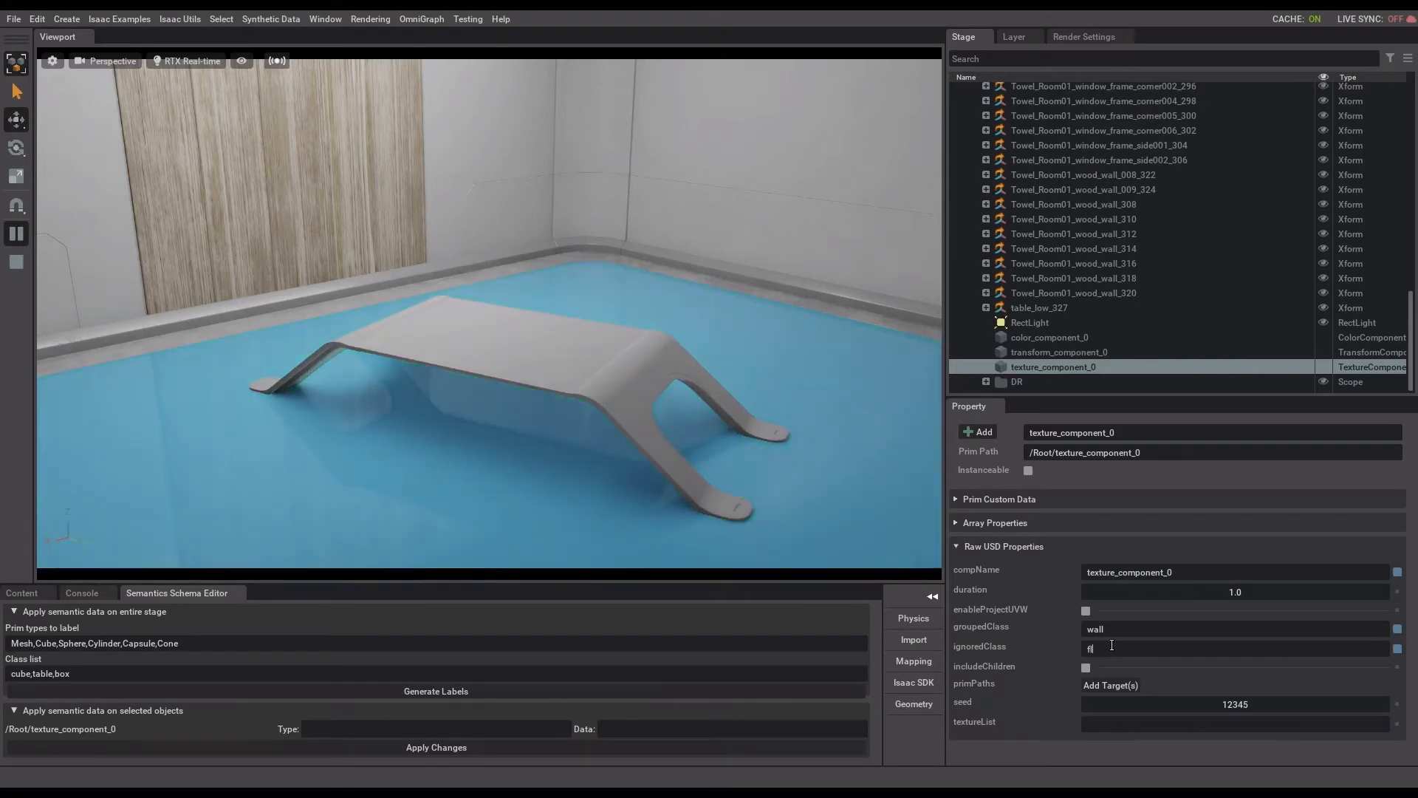
type("oor")
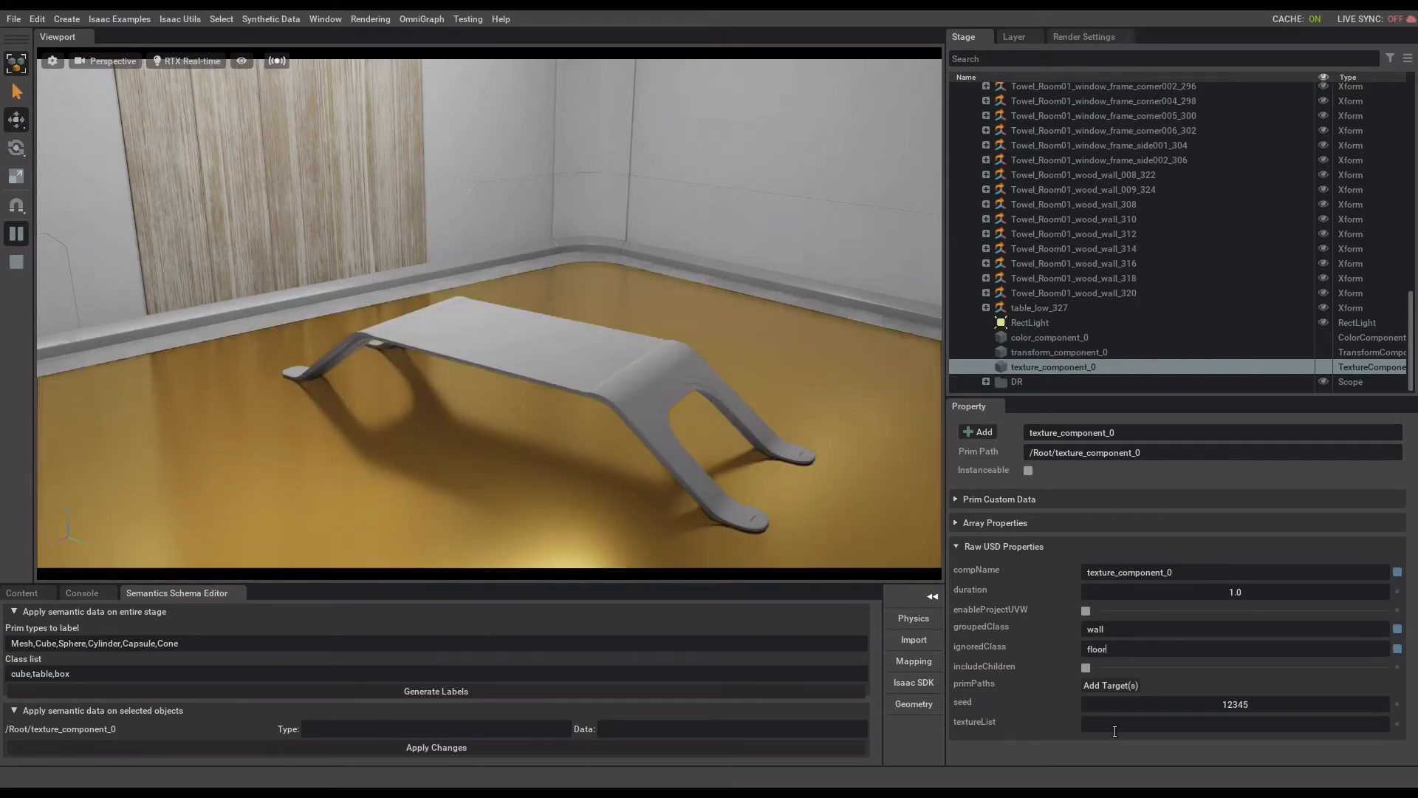
Browse to Isaac/Samples/DR/Materials/Textures and copy the URL link of textured_wall.png for the texture list
left_click(1114, 731)
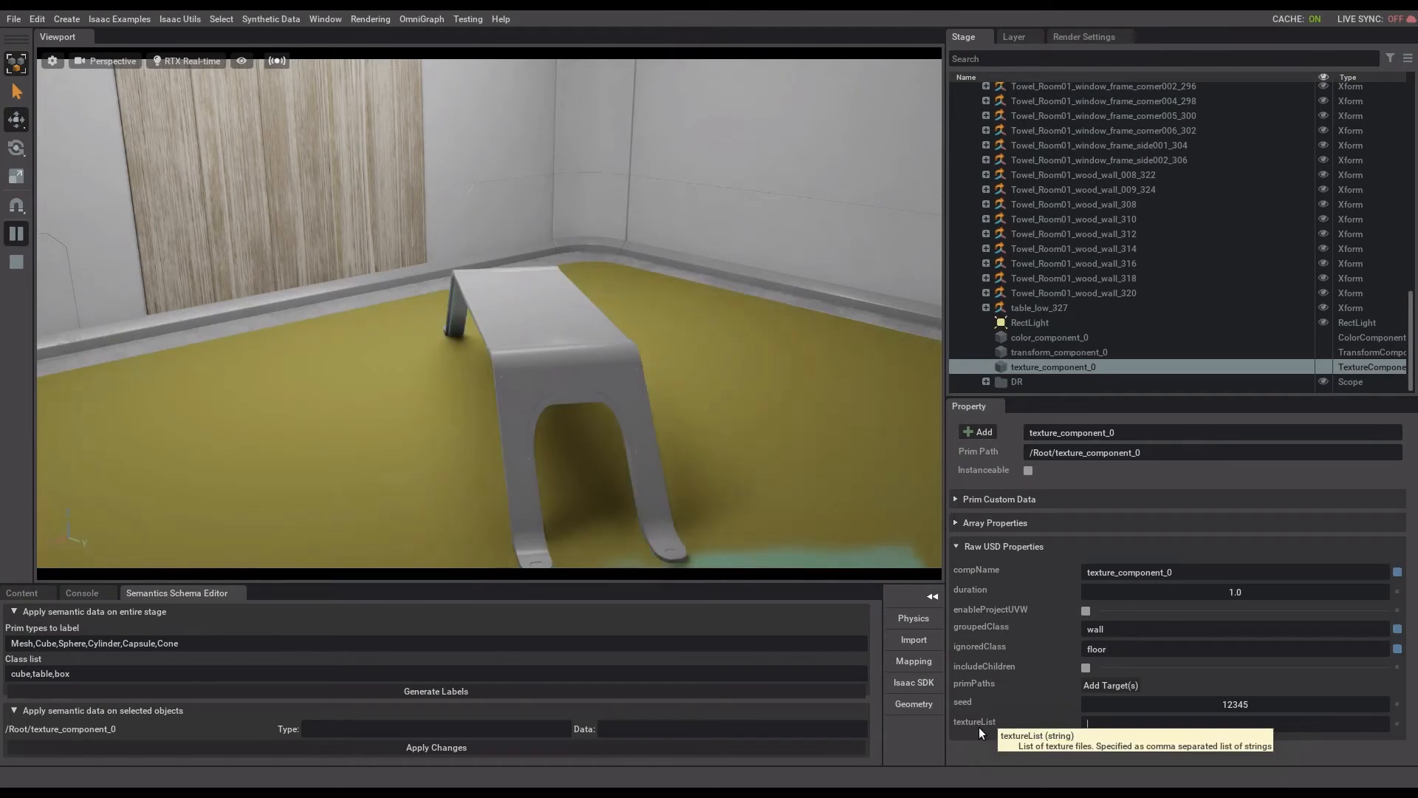
left_click(15, 595)
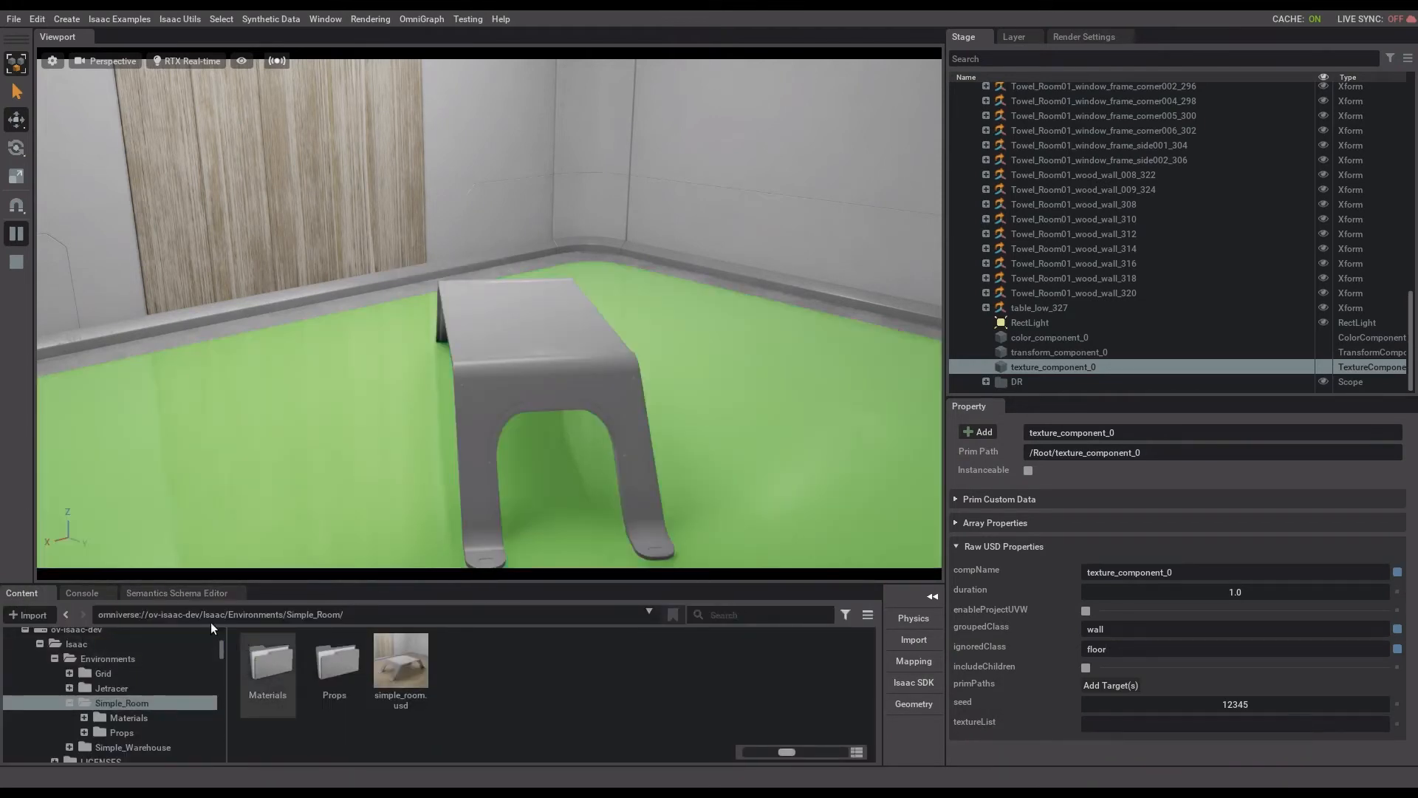
left_click(207, 614)
double_click(598, 685)
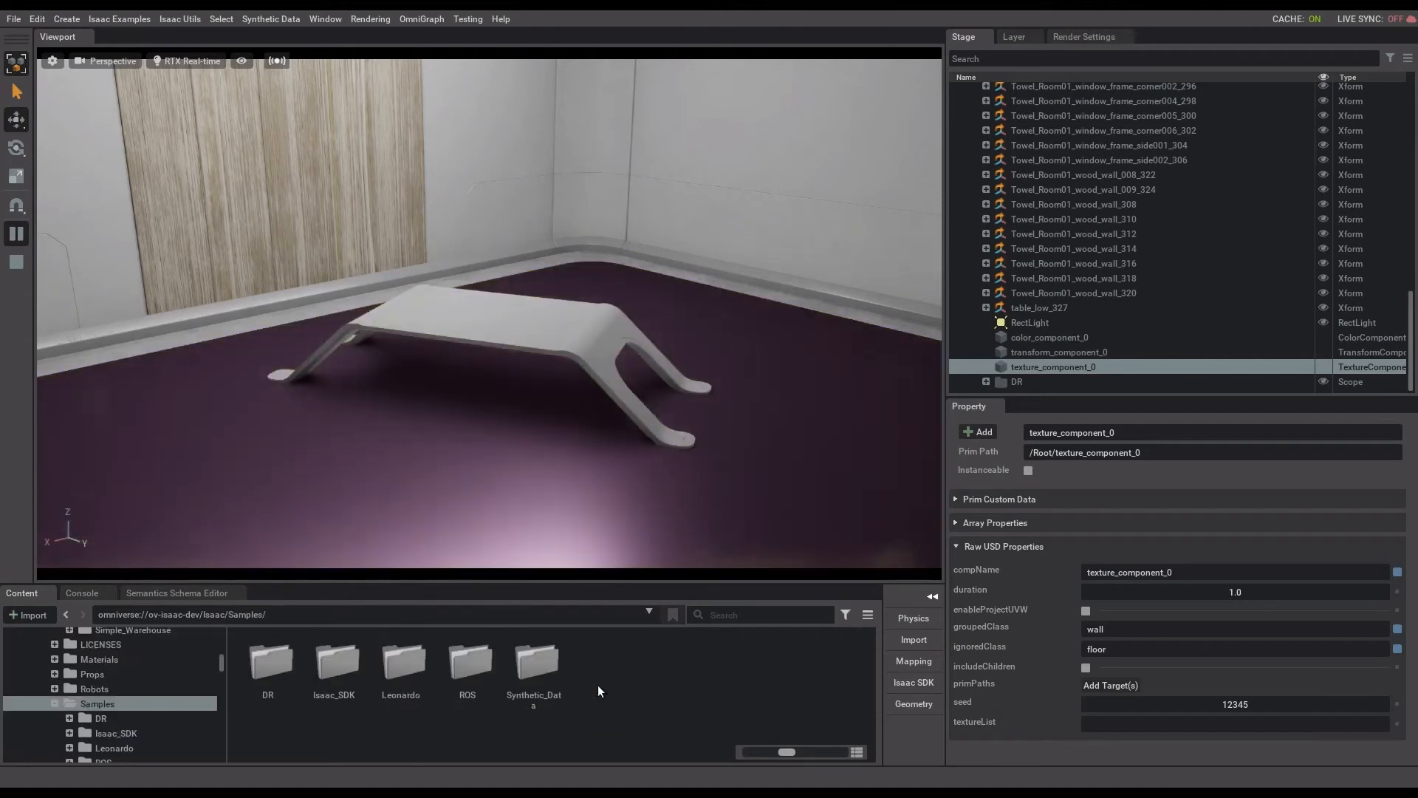
double_click(260, 673)
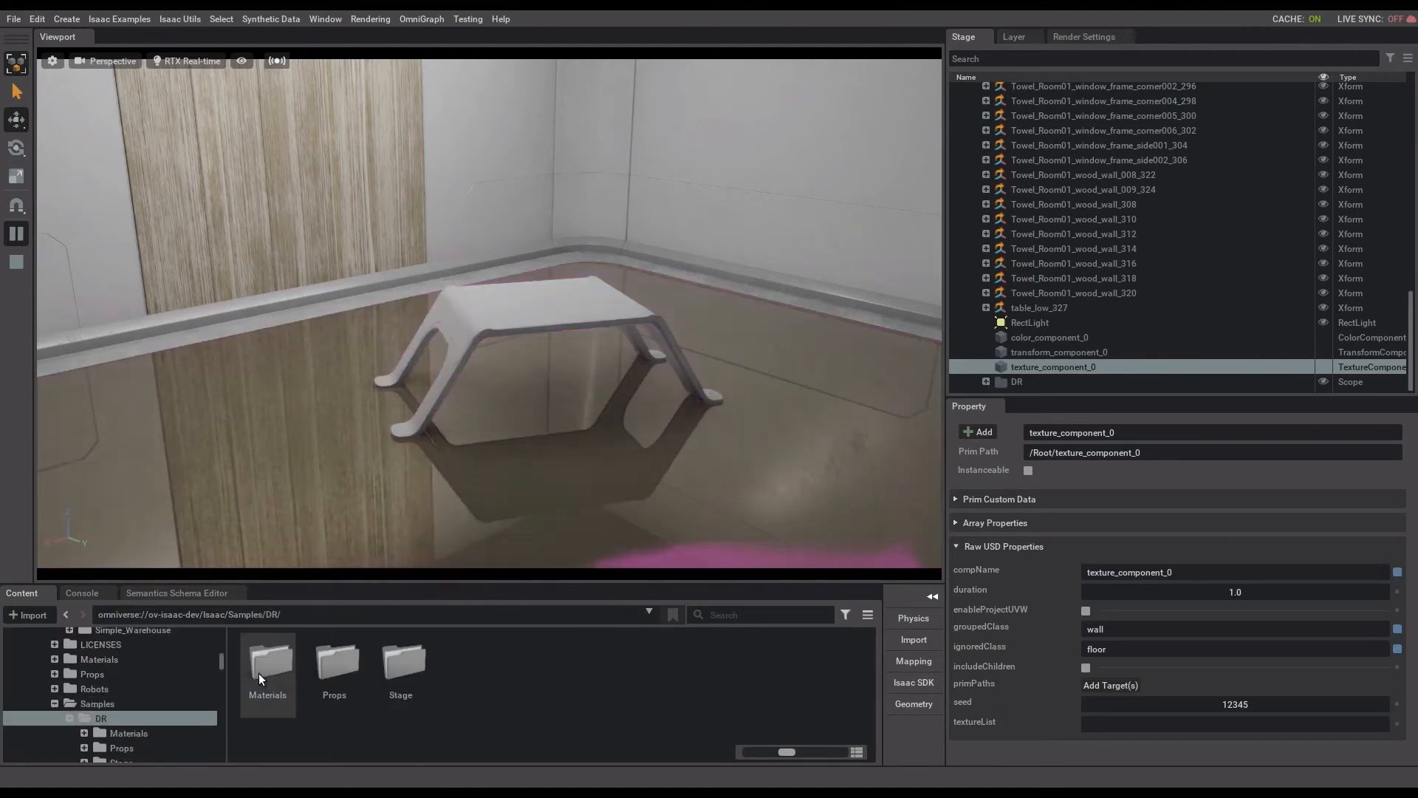
double_click(269, 674)
double_click(268, 674)
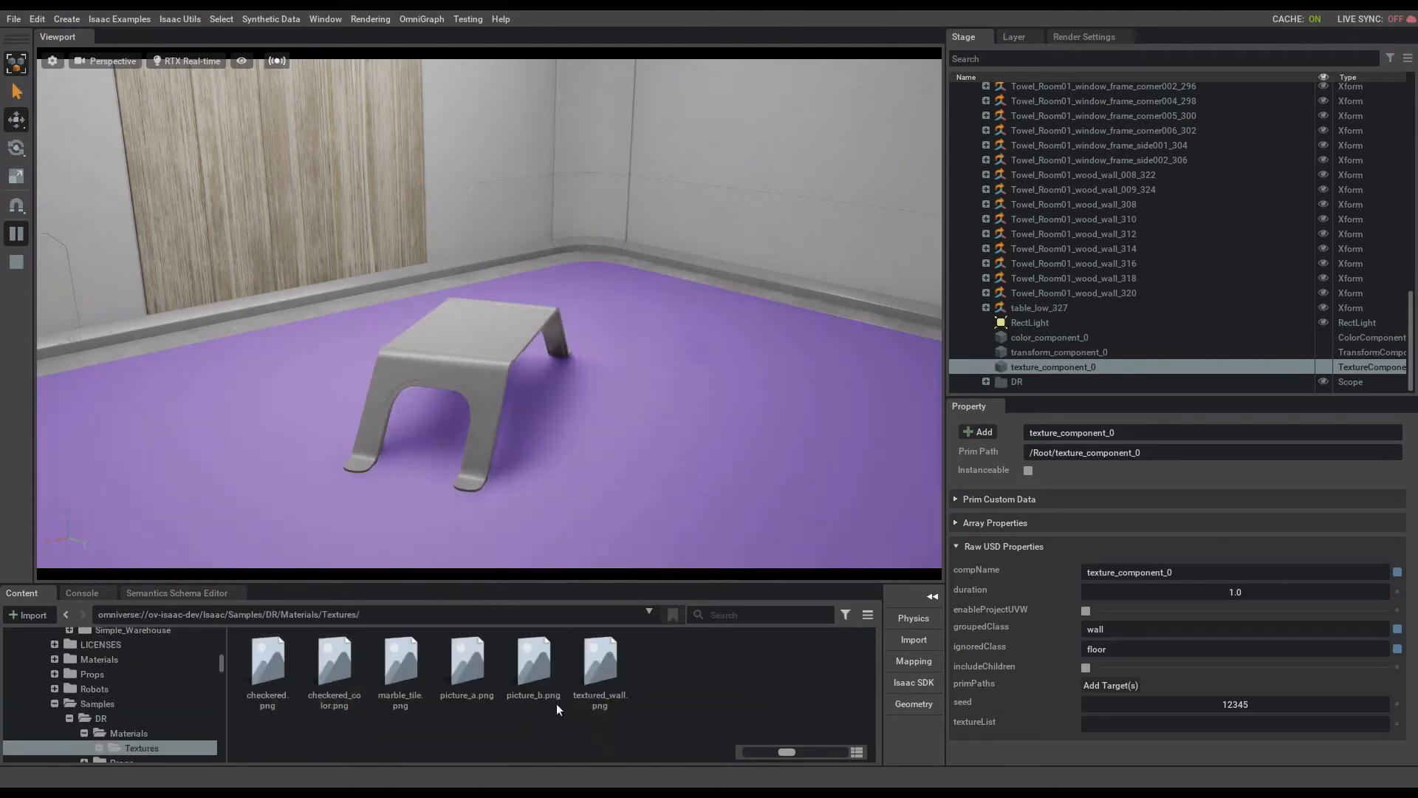
right_click(584, 691)
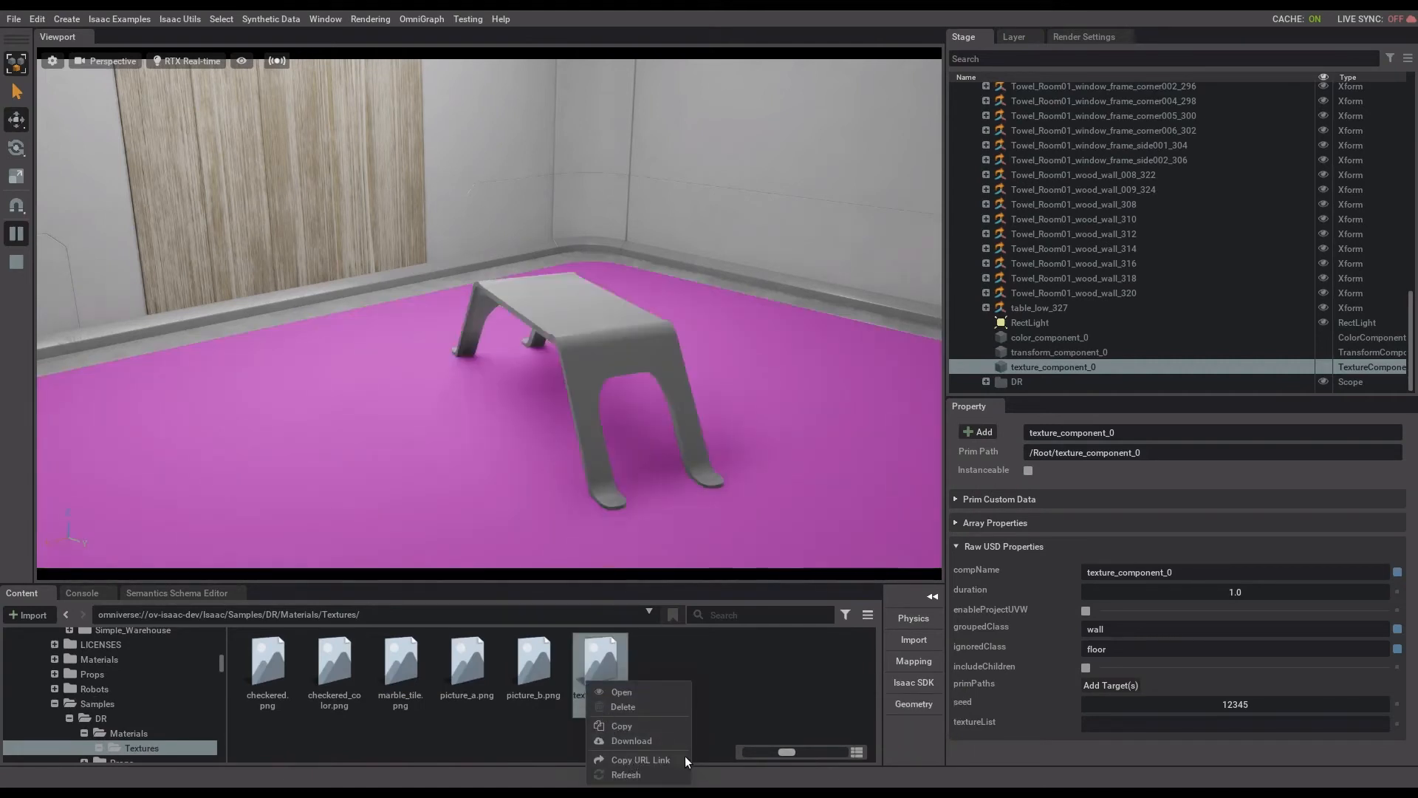
left_click(684, 761)
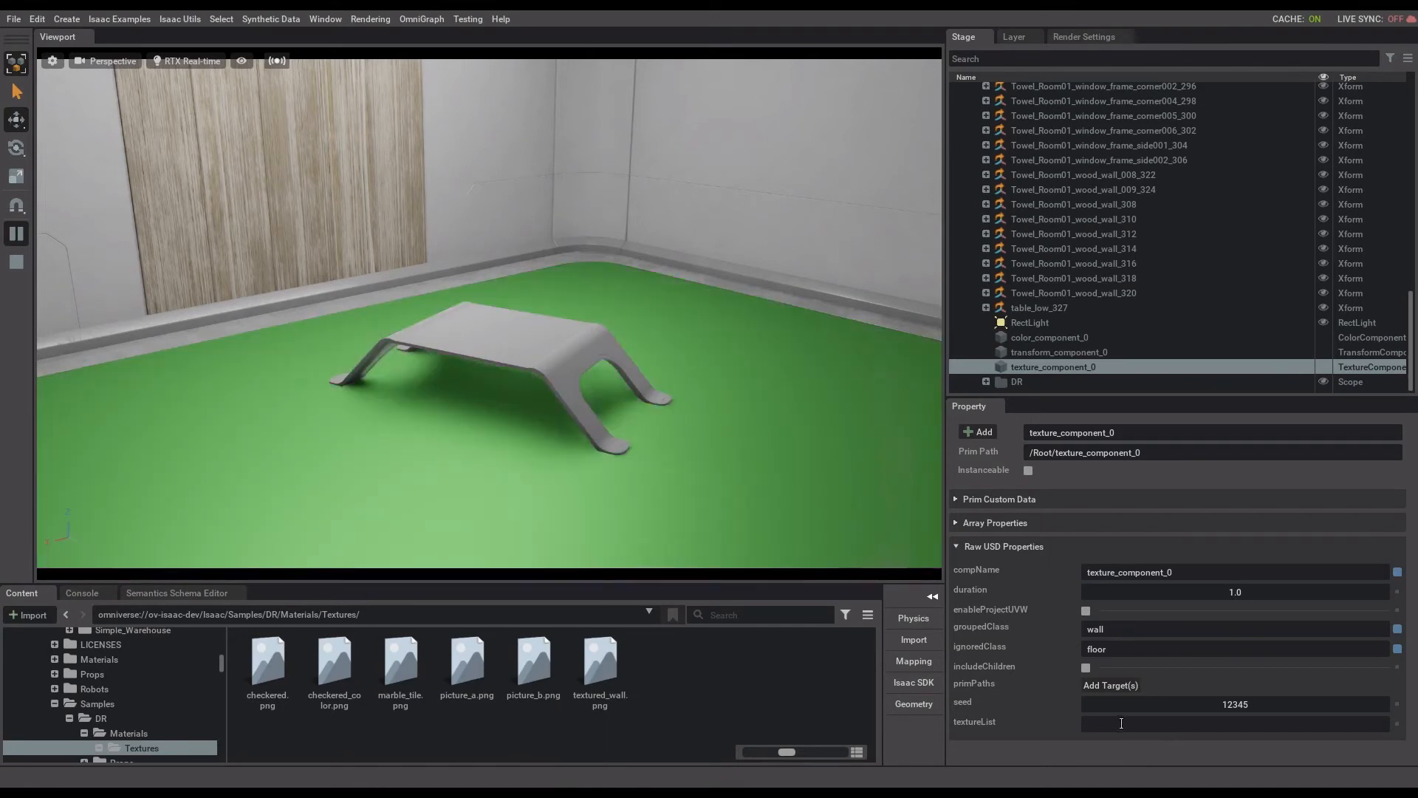
Fill the texture component's textureList with comma-separated texture URLs, including textured_wall.png, checkered_color.png and checkered.png, and look through the entries
left_click(1121, 723)
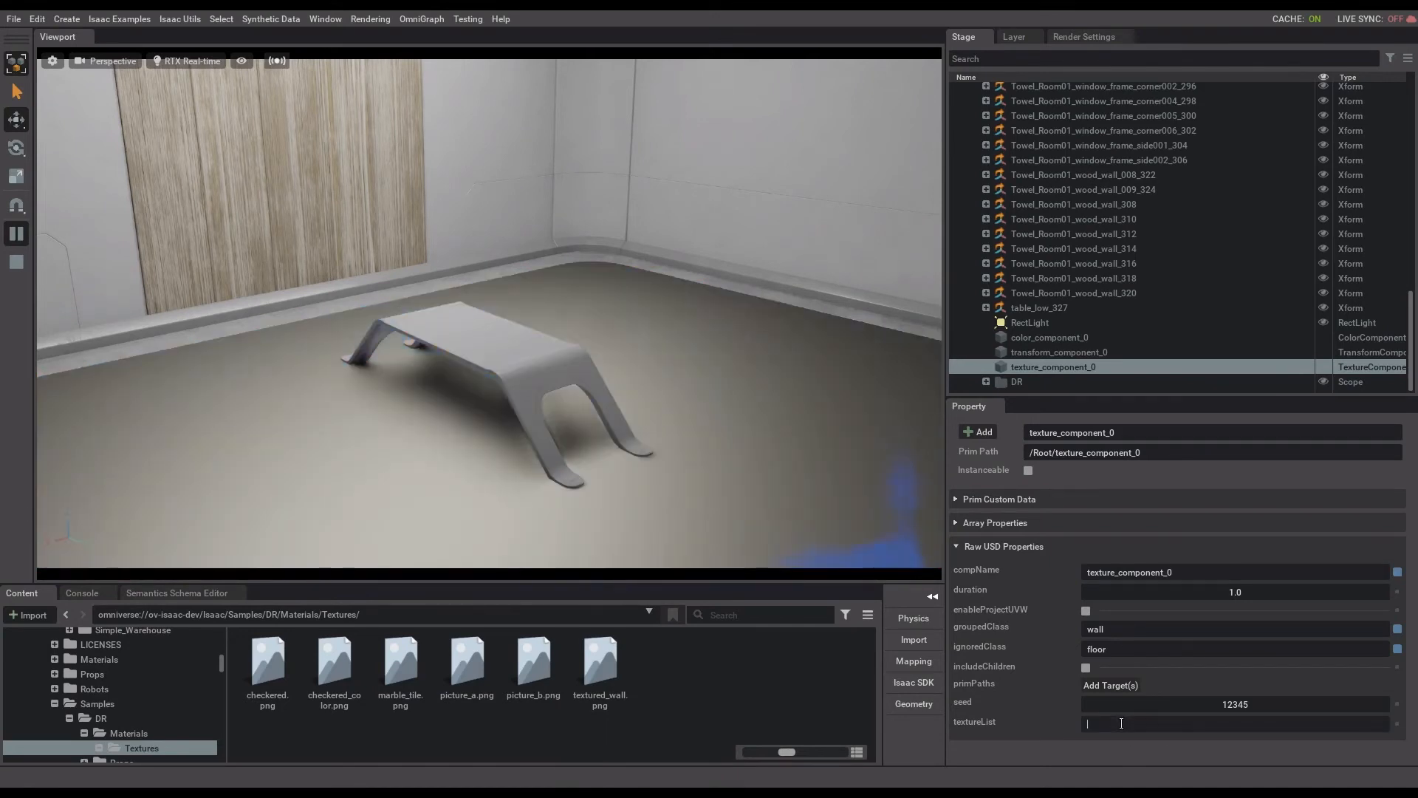
type("omniverse://ov-isaac-dev/Isaac/Samples/DR/Materials/Textures/checkered.png")
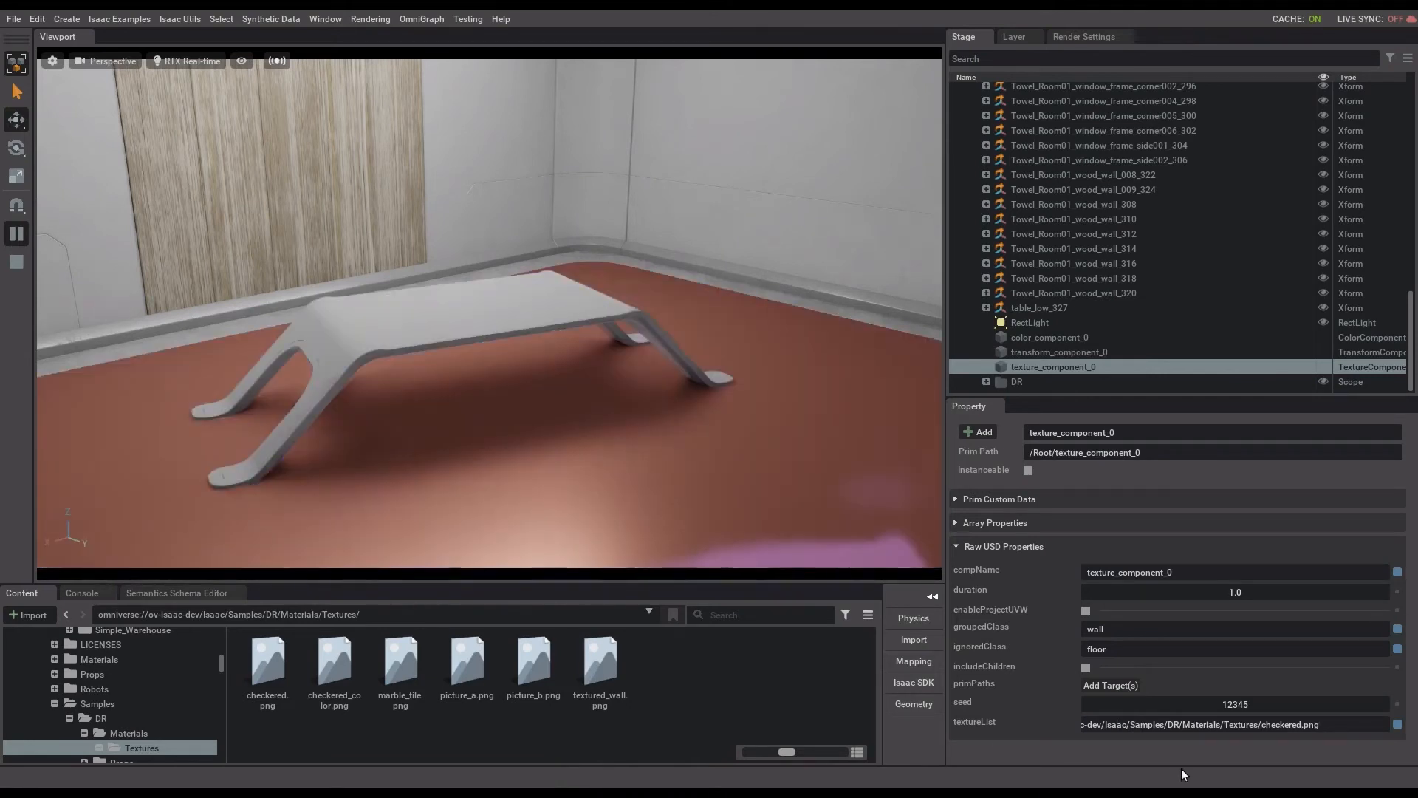
key("Left")
key("Left")
key("Left")
key("Left")
key("Left")
key("Left")
key("Left")
key("Left")
key("Left")
key("Left")
key("Left")
key("Left")
key("Left")
key("Left")
key("Left")
key("Left")
key("Left")
key("Left")
key("Left")
key("Left")
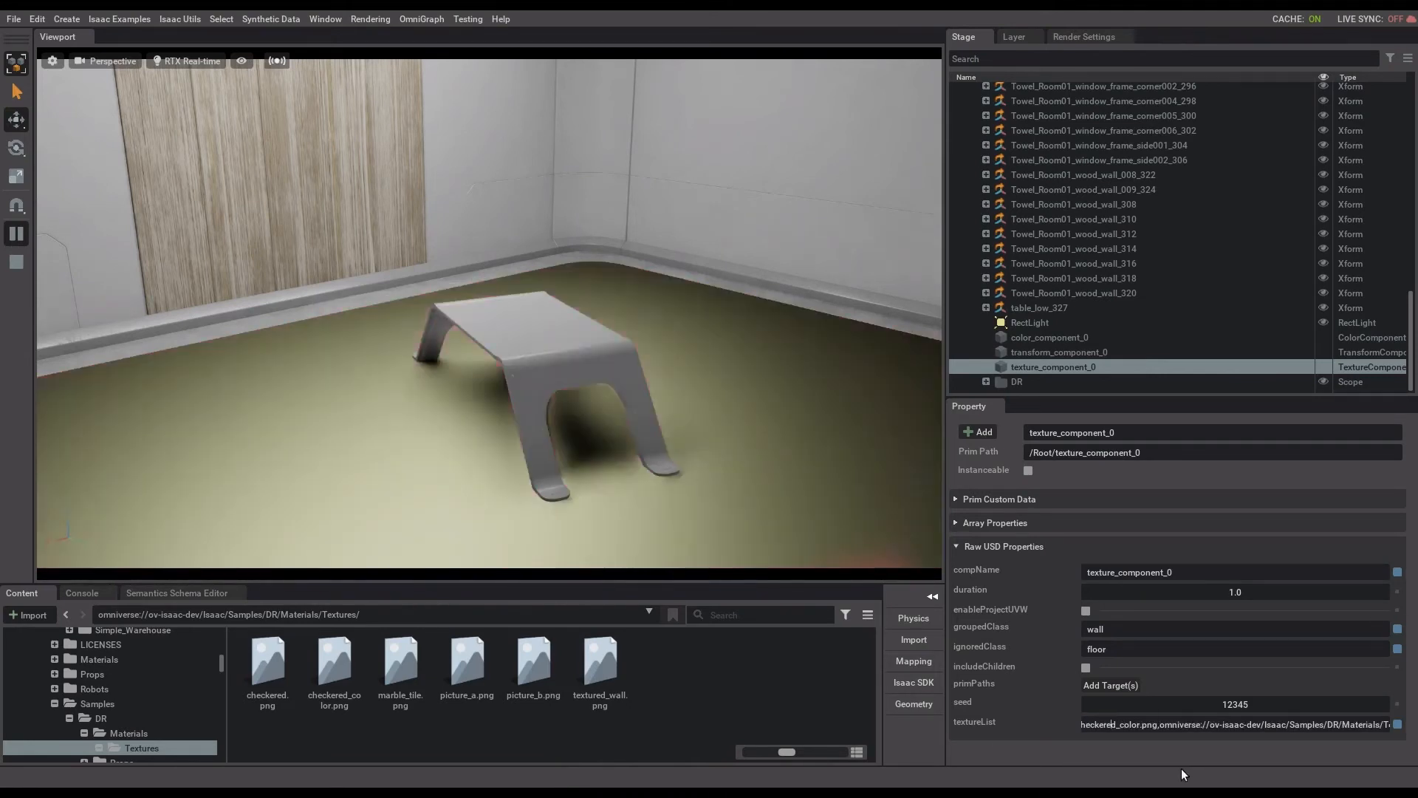
key("Left")
key("Left")
key("Left")
key("Left")
key("Left")
key("Left")
key("Left")
key("Left")
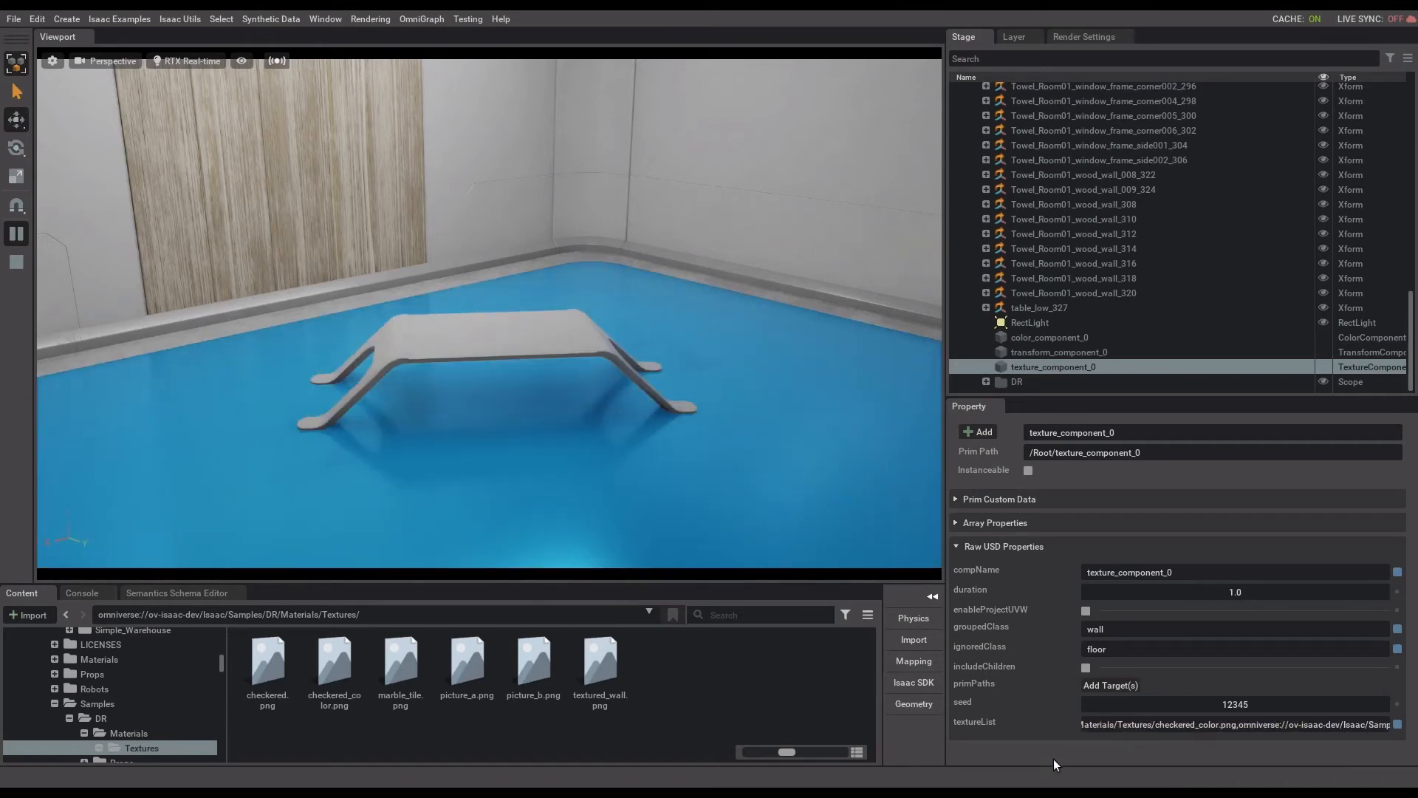
left_click(1054, 760)
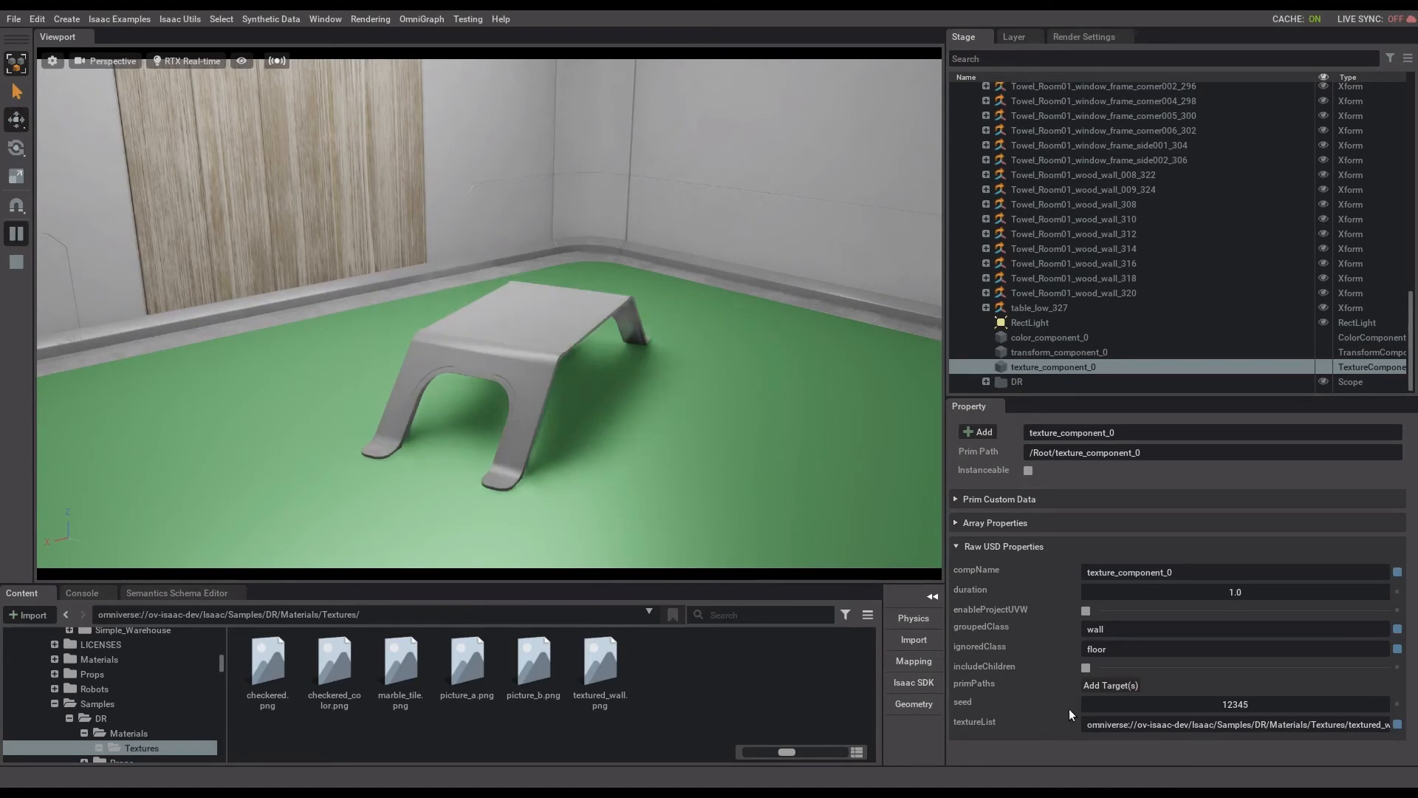
Enable includeChildren on the texture component and add /Root as its primPaths target
left_click(1085, 667)
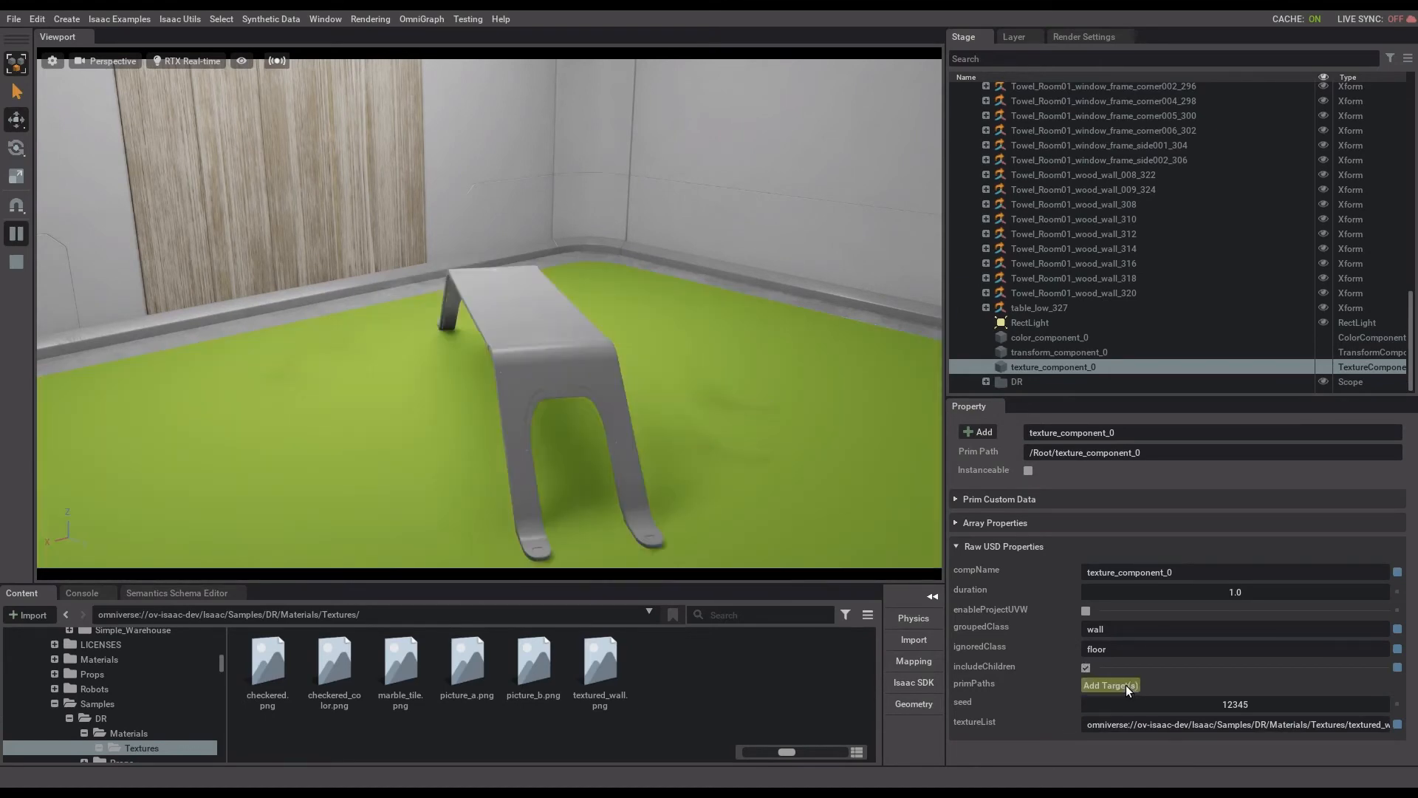
left_click(1126, 685)
left_click(627, 310)
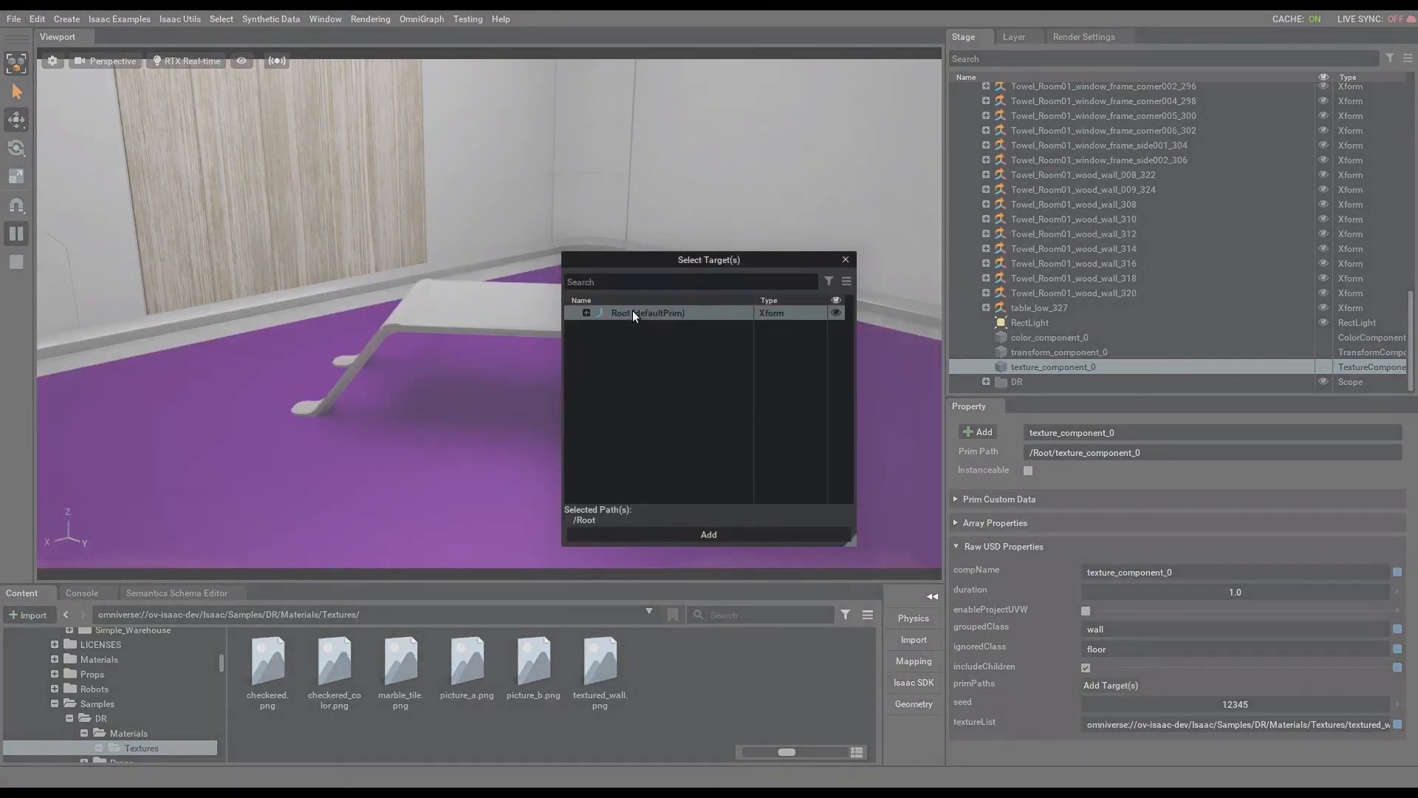
left_click(670, 533)
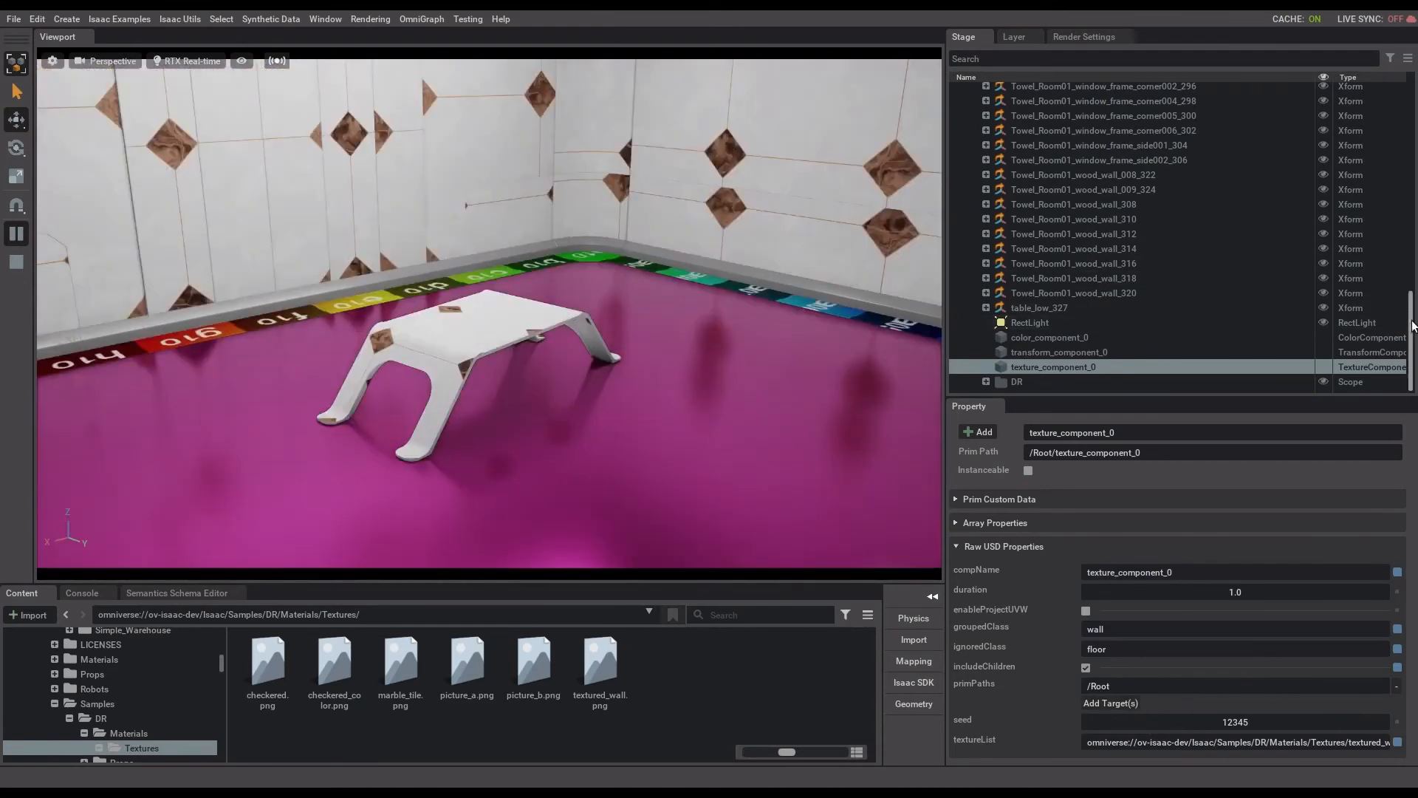
Add a Light domain randomization component under the Root prim and locate it in the stage tree
left_click_drag(1411, 311, 1411, 74)
left_click(1034, 90)
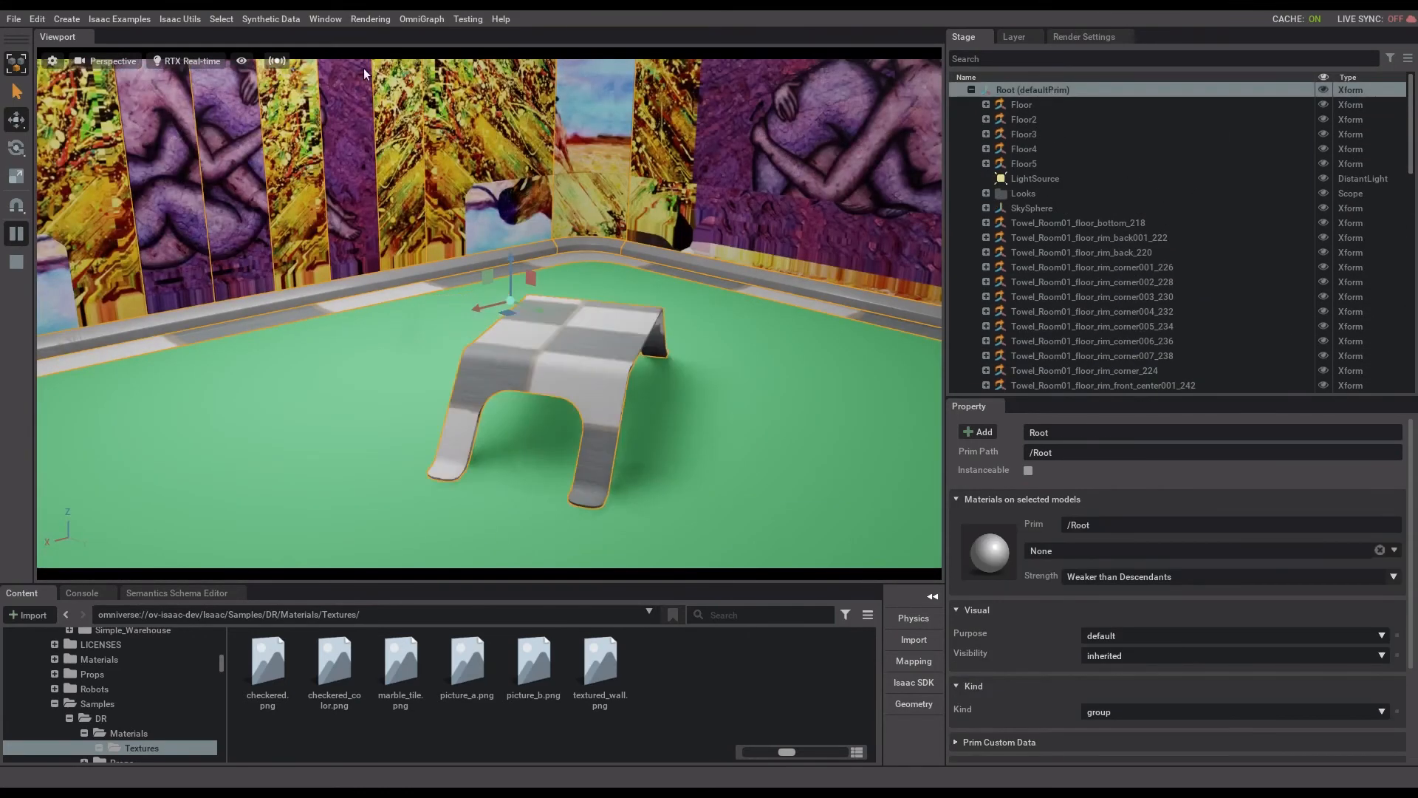
left_click(272, 19)
mouse_move(350, 41)
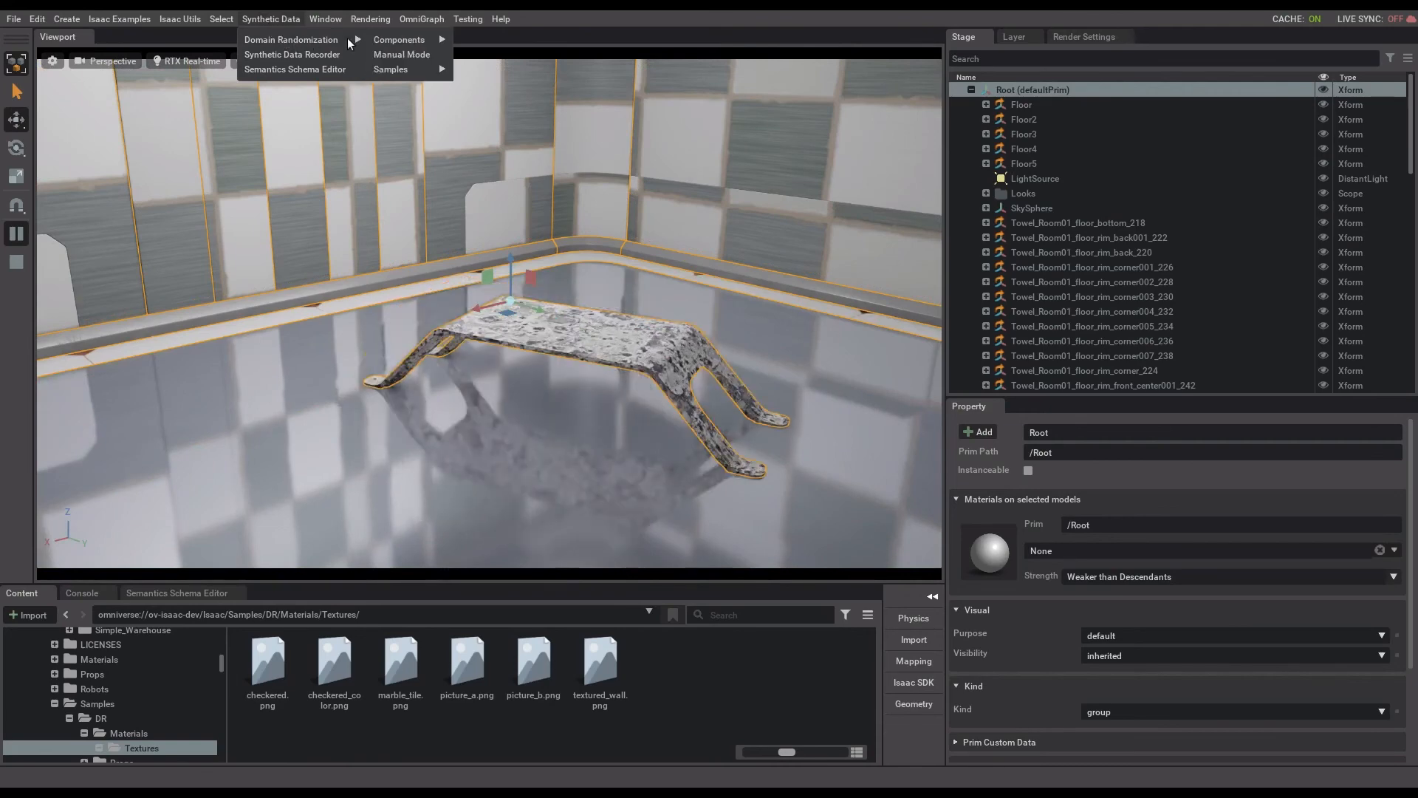
mouse_move(403, 40)
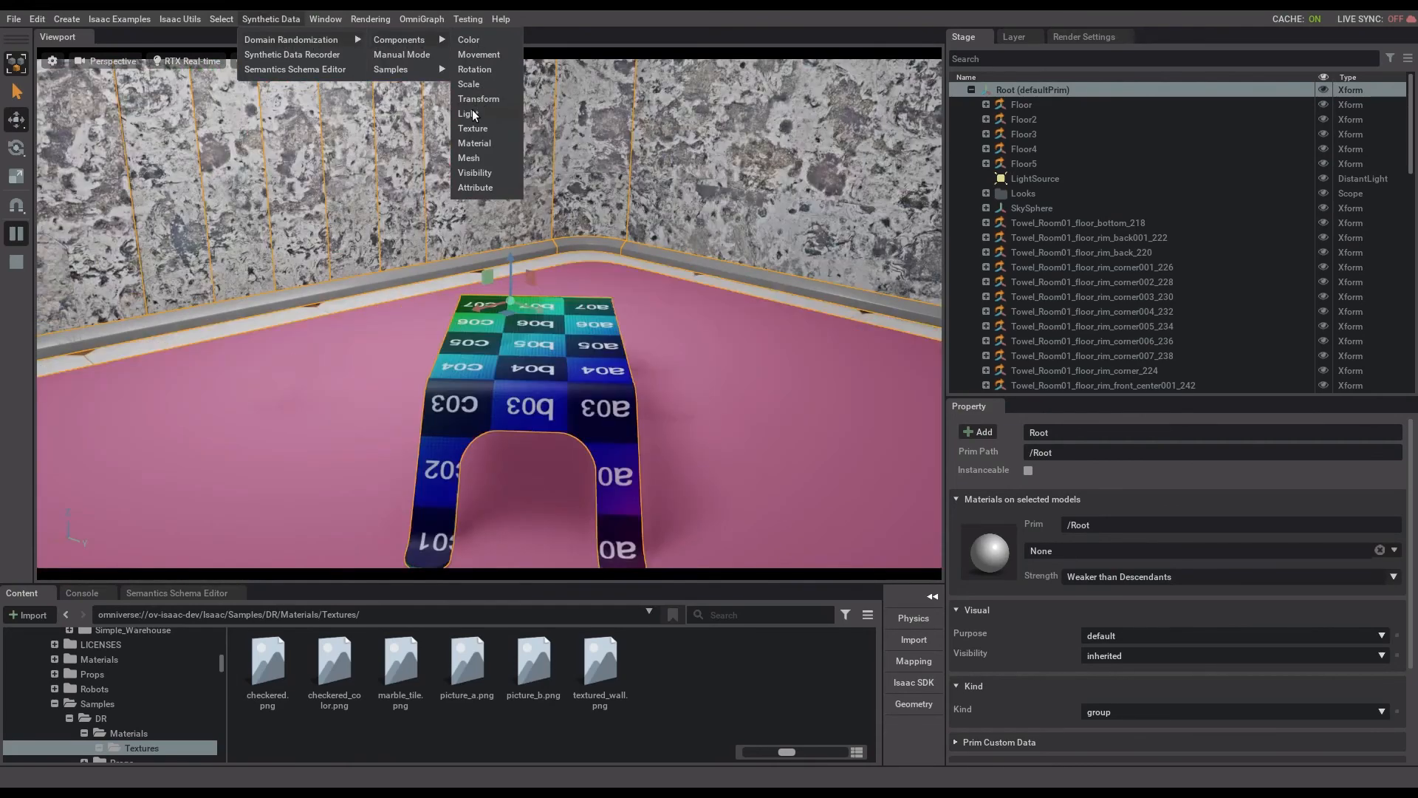
left_click(473, 115)
scroll(1209, 260, "down", 10)
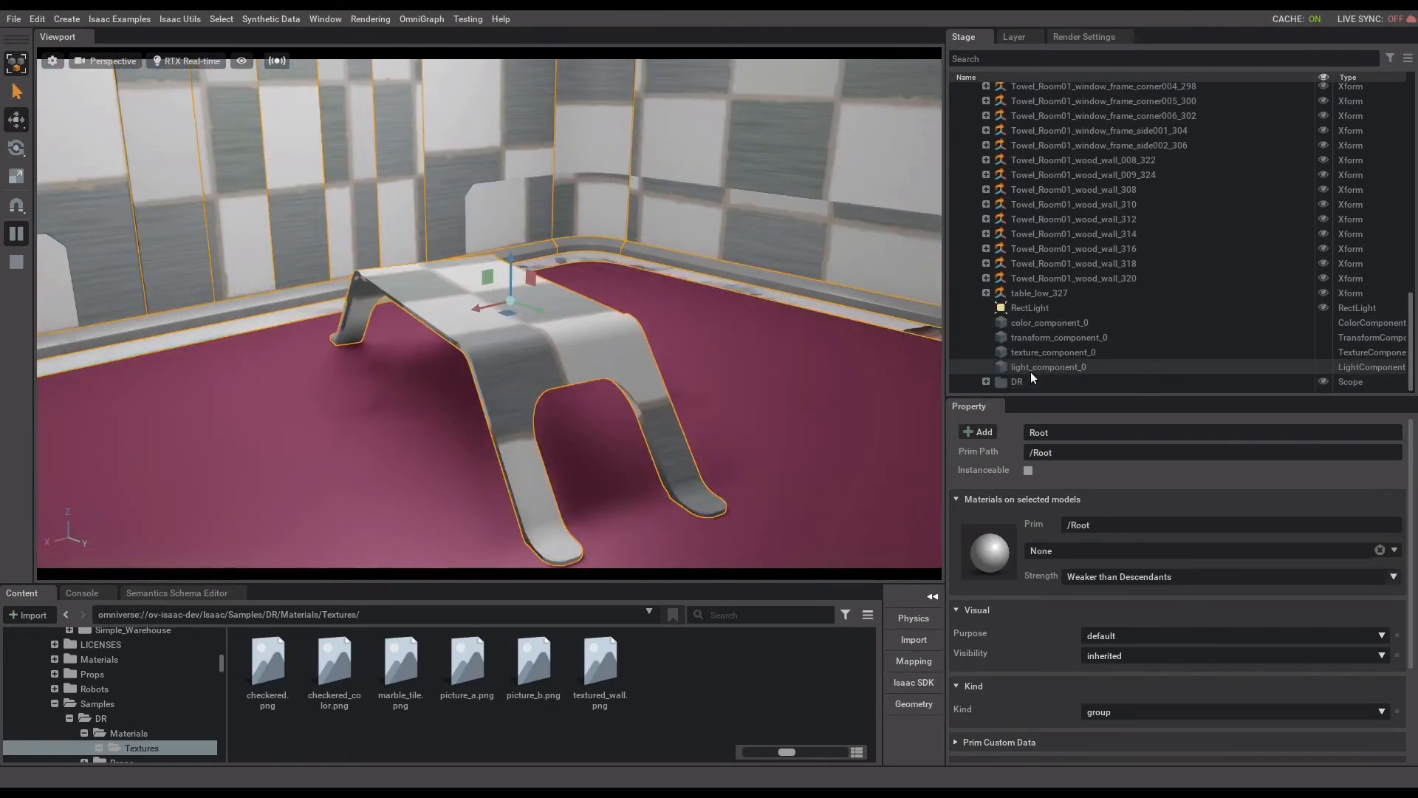
Add /Root/RectLight as the primPaths target of light_component_0 and turn on its enableTemperature option
left_click(1030, 370)
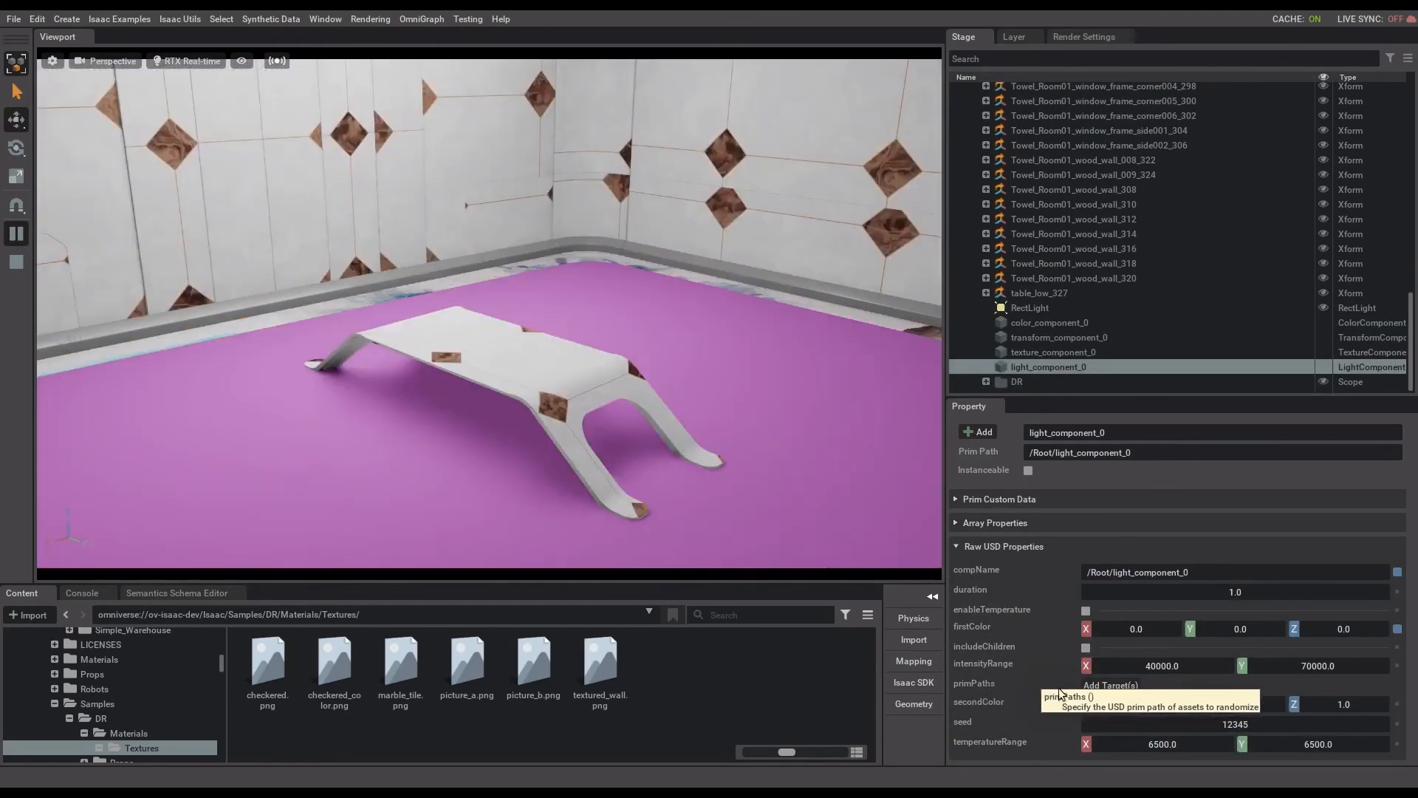
left_click(1102, 687)
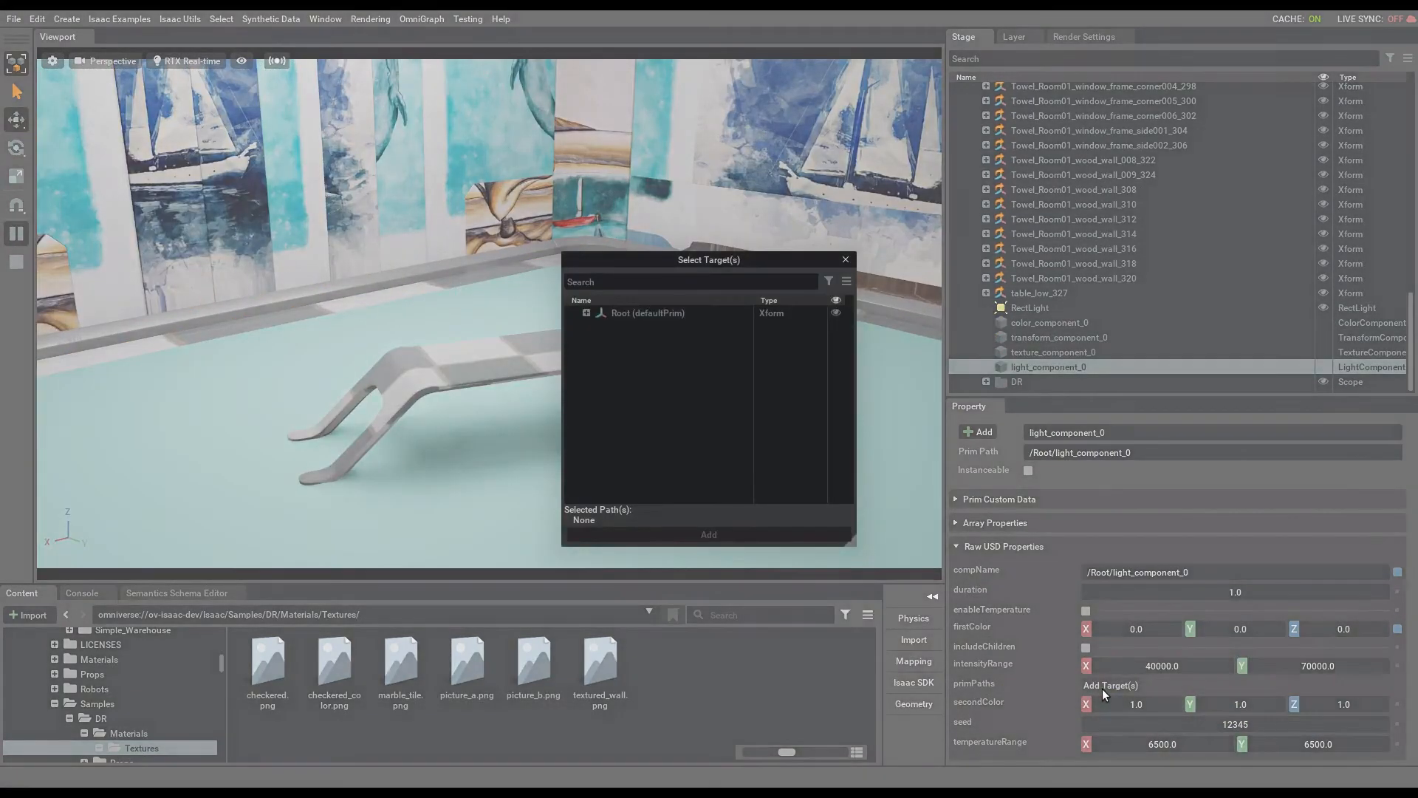
left_click(586, 313)
scroll(680, 402, "down", 5)
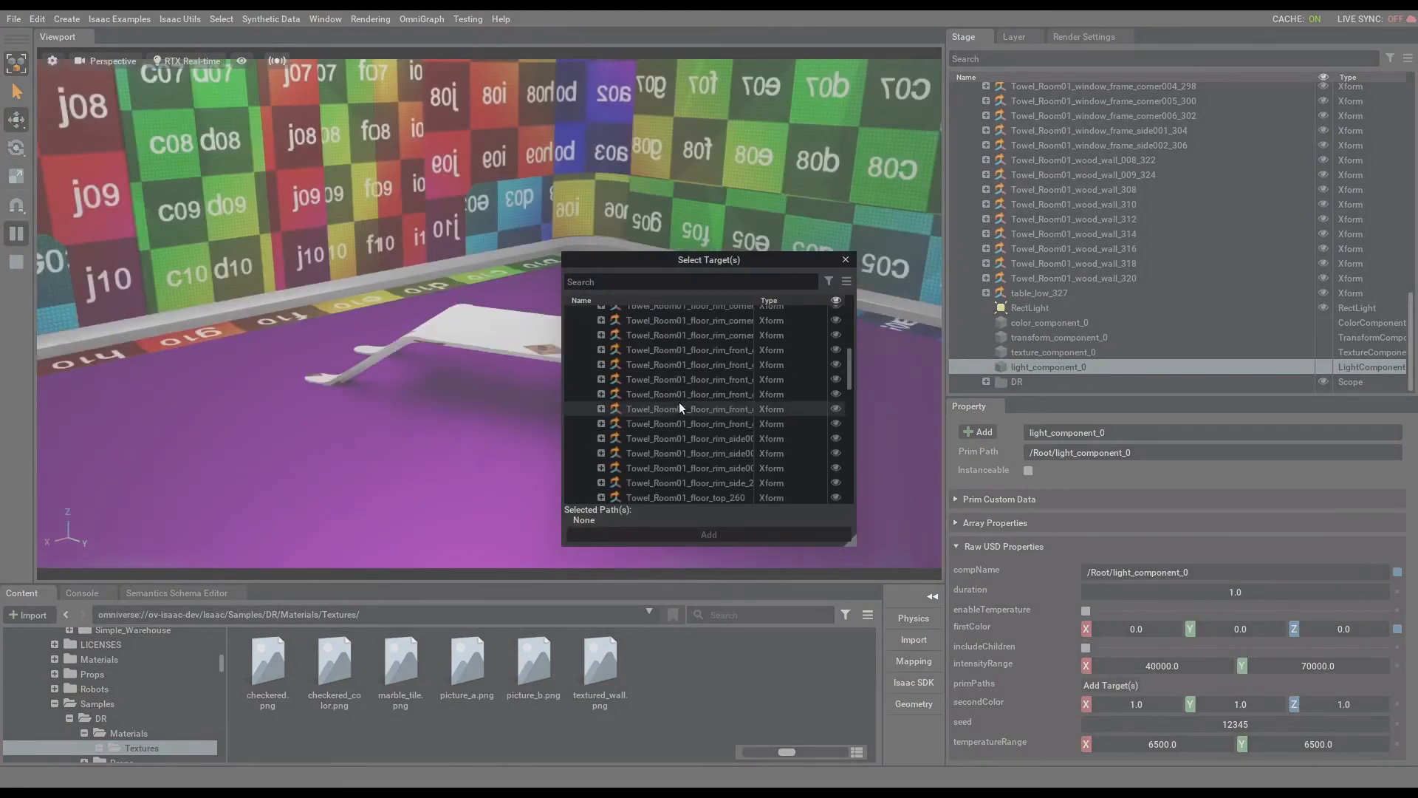
scroll(682, 407, "down", 8)
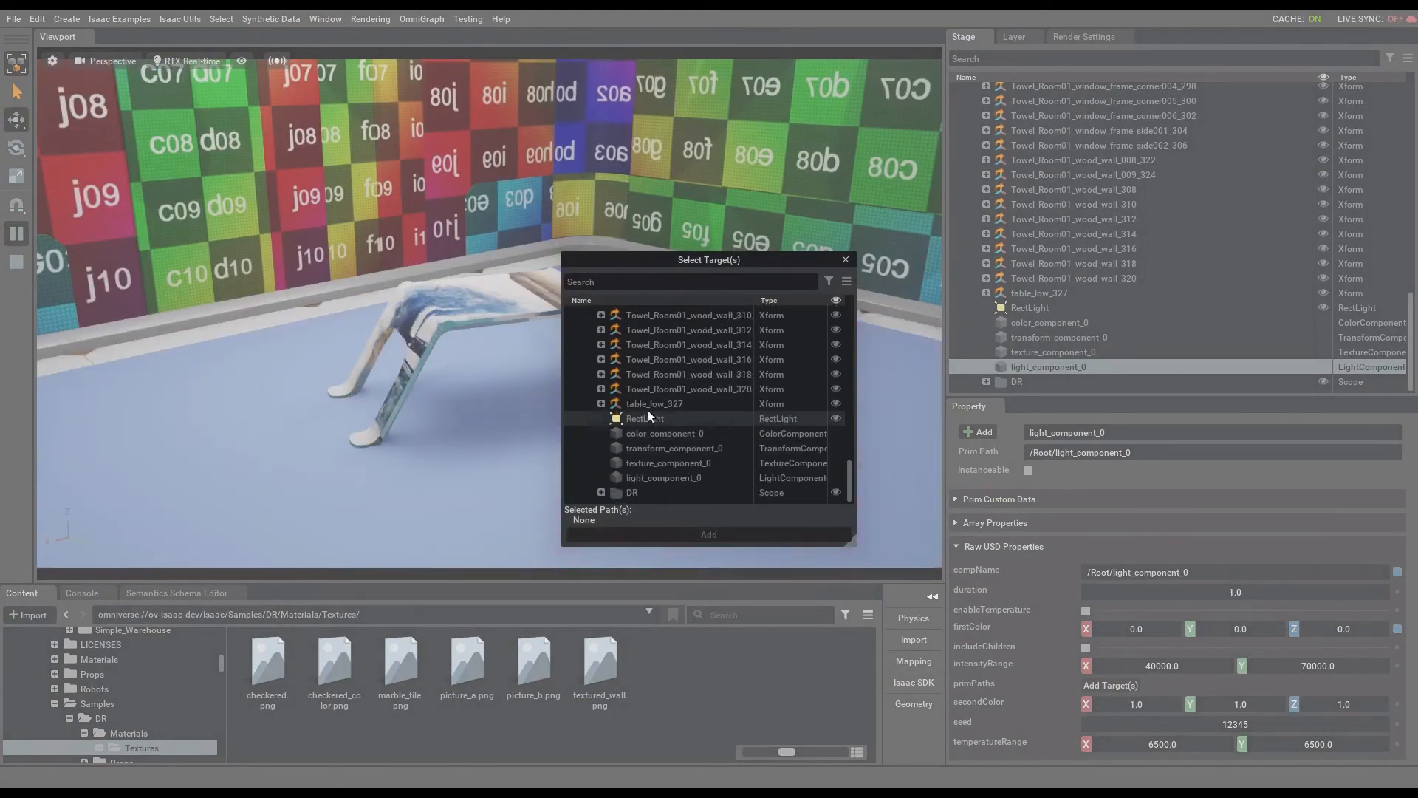
left_click(646, 416)
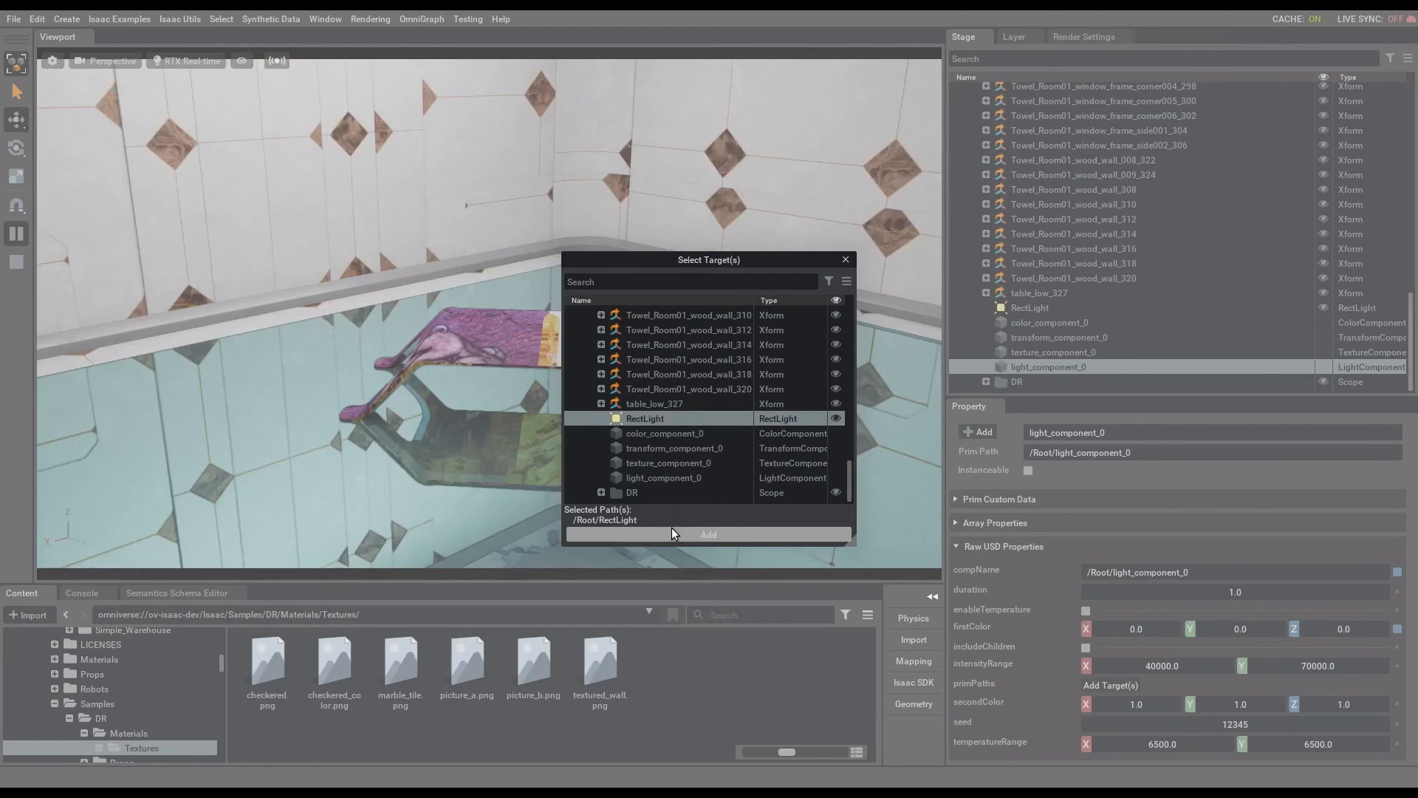
left_click(673, 533)
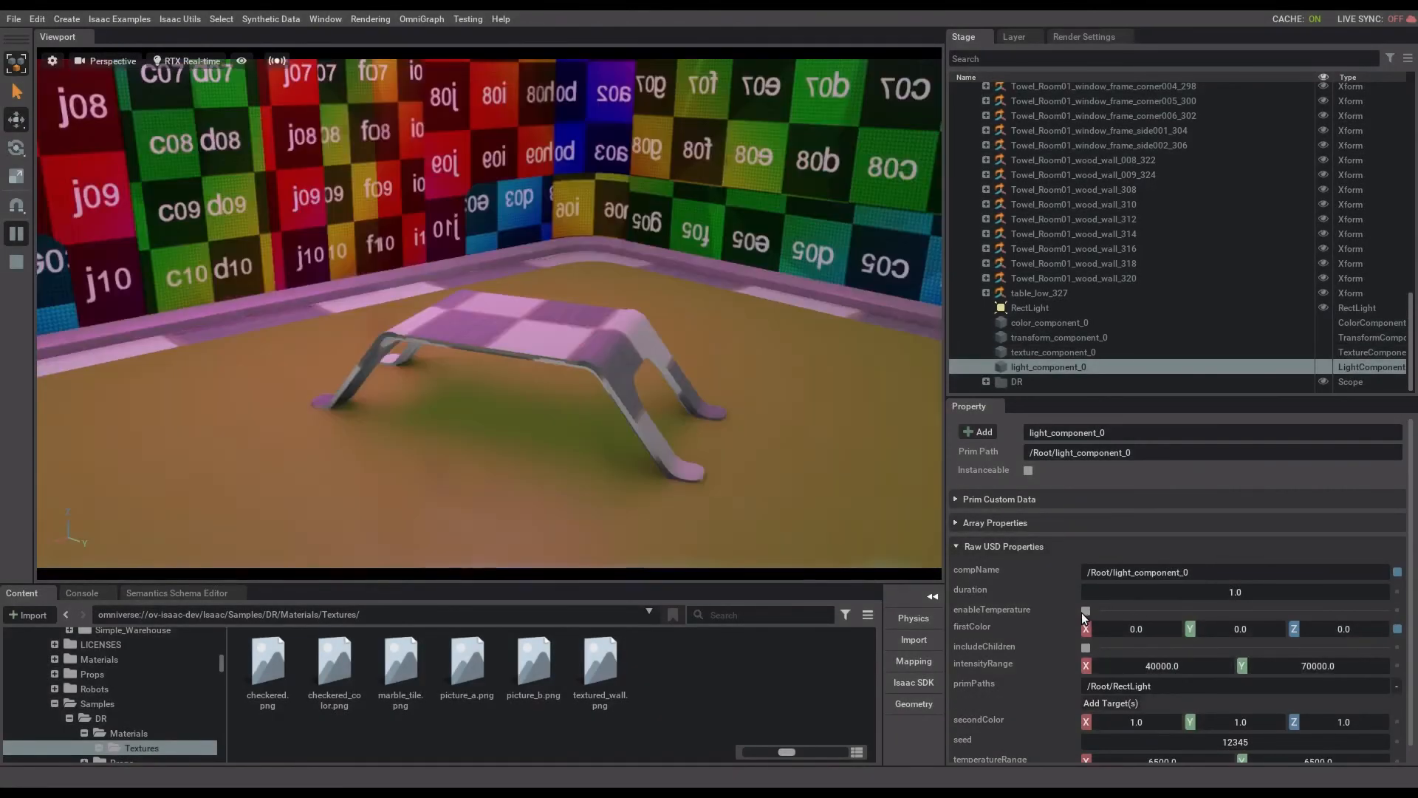
left_click(1085, 611)
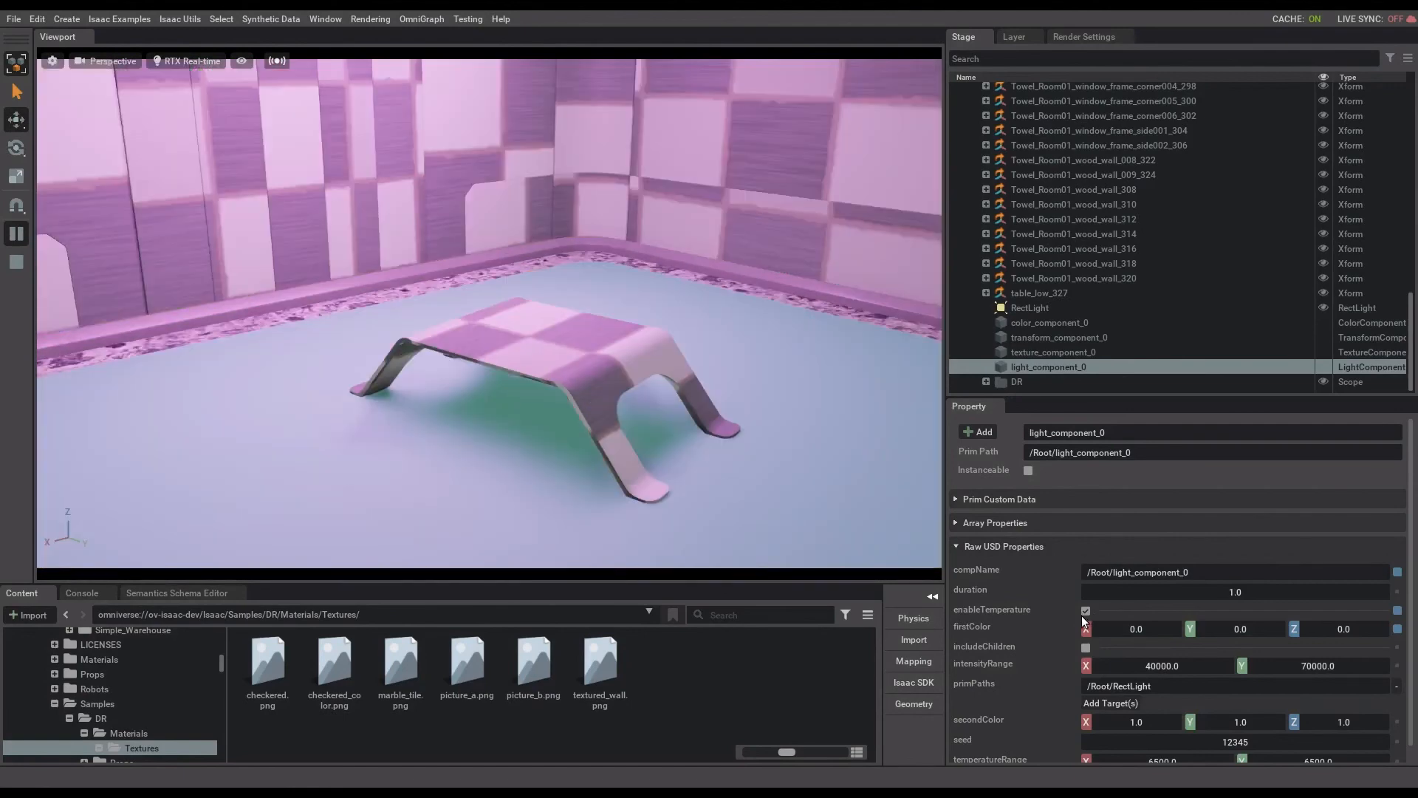